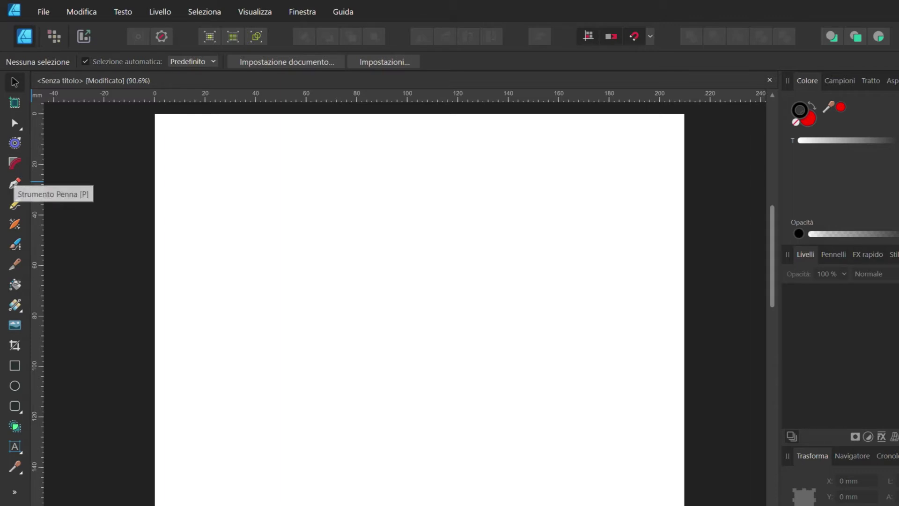
Trace the leaf as a closed outline with the Pen tool over the reference image.
left_click(15, 183)
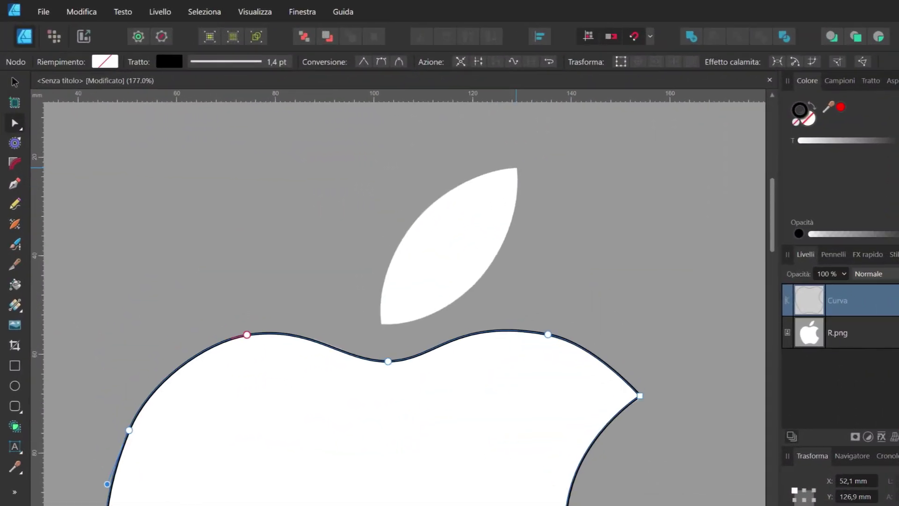
left_click(516, 167)
left_click(516, 168)
left_click(479, 280)
left_click(381, 323)
key("a")
Bend the leaf's straight edges into smooth curves with the Node tool.
left_click(451, 244)
left_click_drag(450, 243, 415, 216)
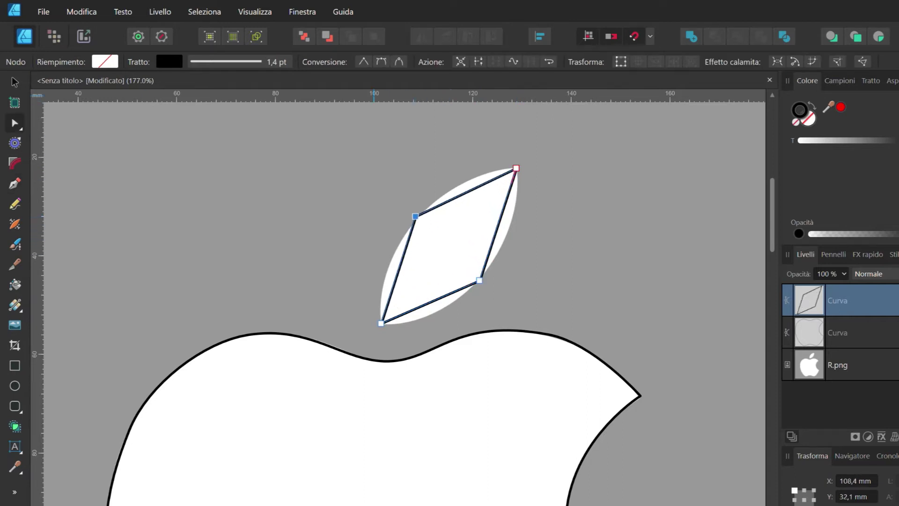
left_click(479, 280)
left_click(381, 62)
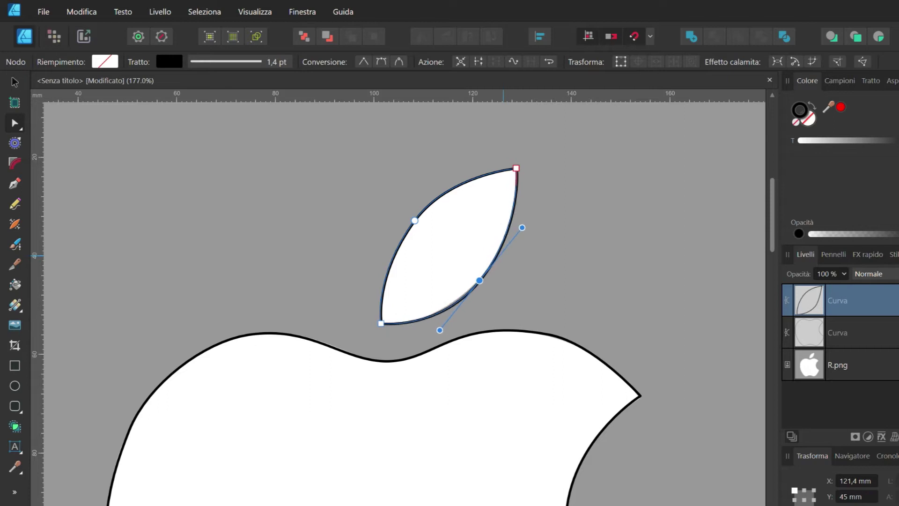
key("v")
Zoom out to view the whole page and clear the selection.
scroll(449, 300, "down", 5)
scroll(405, 299, "down", 3)
scroll(405, 300, "right", 5)
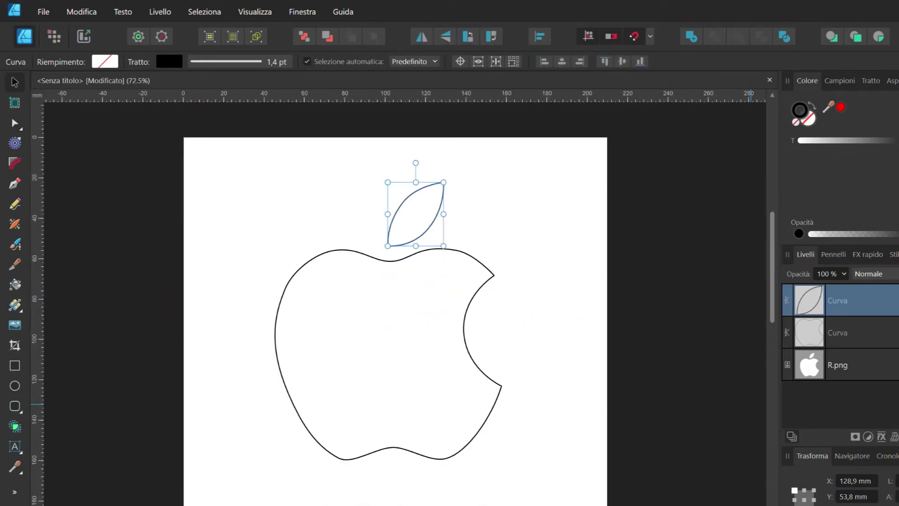
key("ctrl+a")
key("shift+x")
key("ctrl+d")
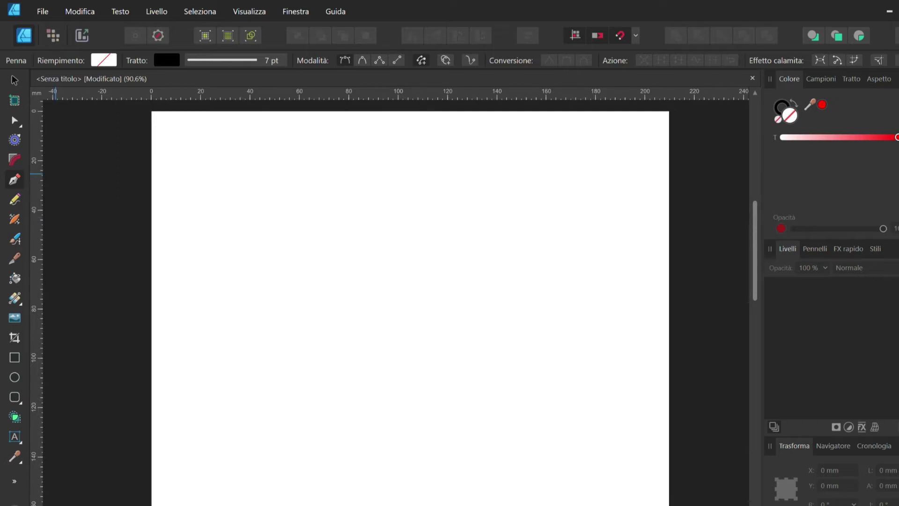
Draw a straight horizontal line near the top and thicken its stroke to 3.4 pt.
left_click(287, 202)
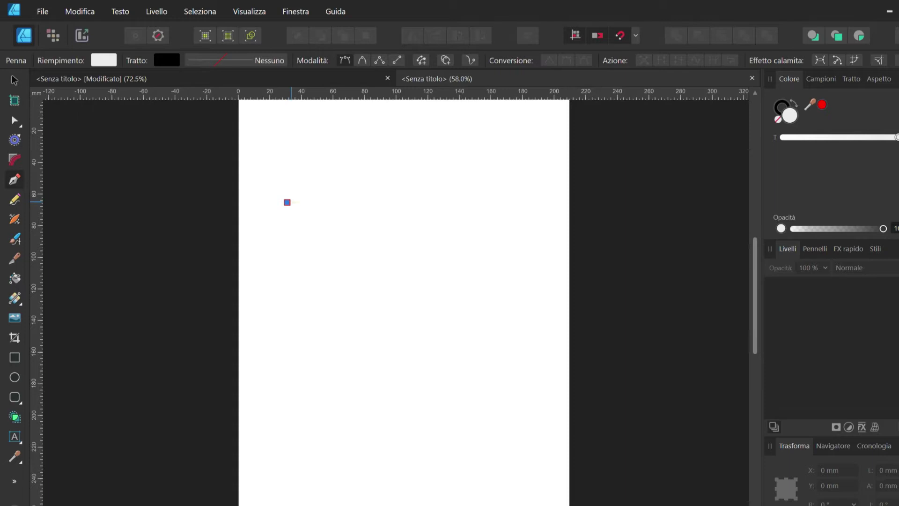
left_click(492, 202)
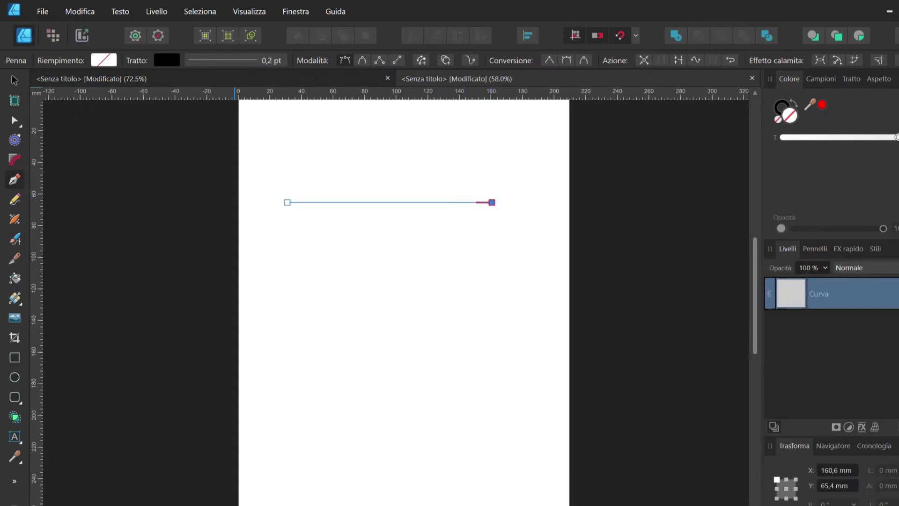
left_click(235, 59)
left_click_drag(197, 105, 220, 105)
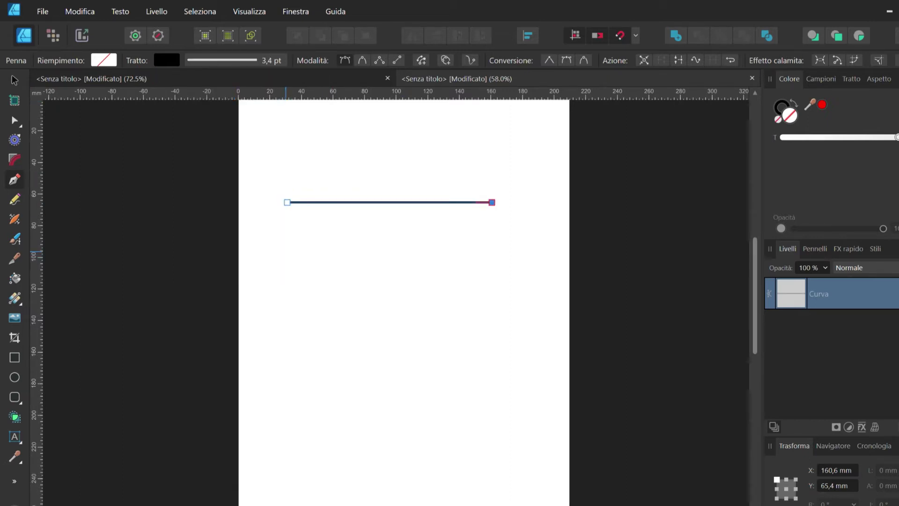
key("Escape")
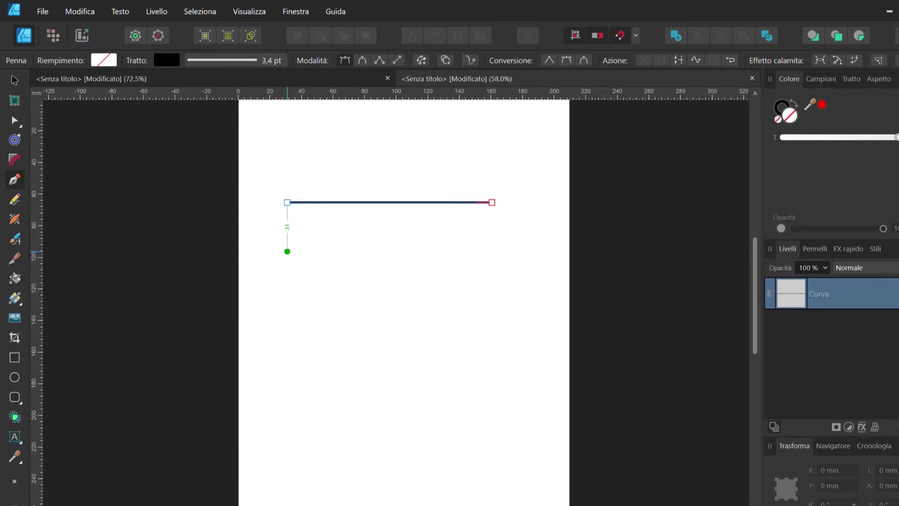
Draw a second horizontal line below the first, undoing a stray diagonal segment.
left_click(287, 251)
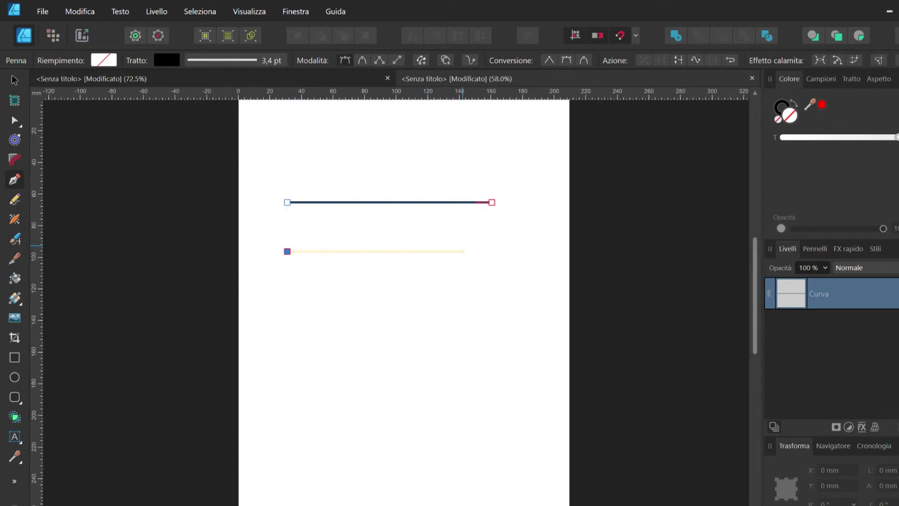
double_click(623, 256)
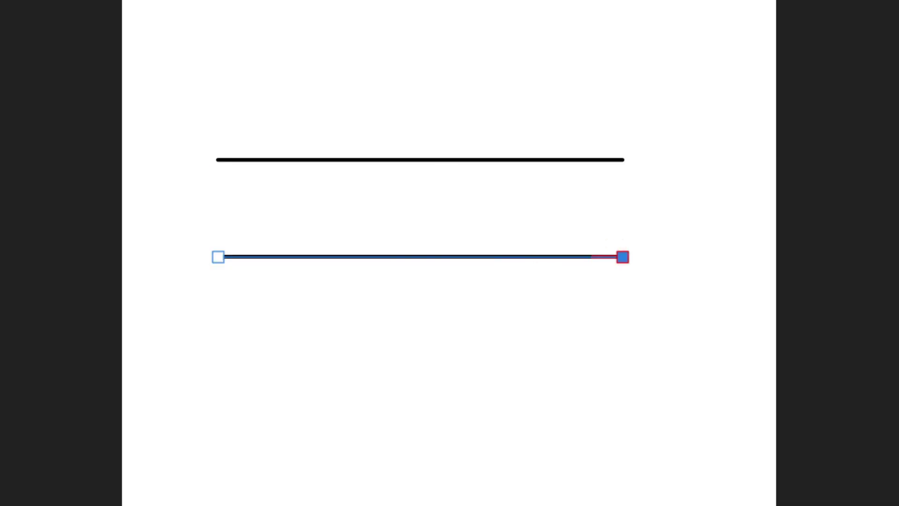
key("v")
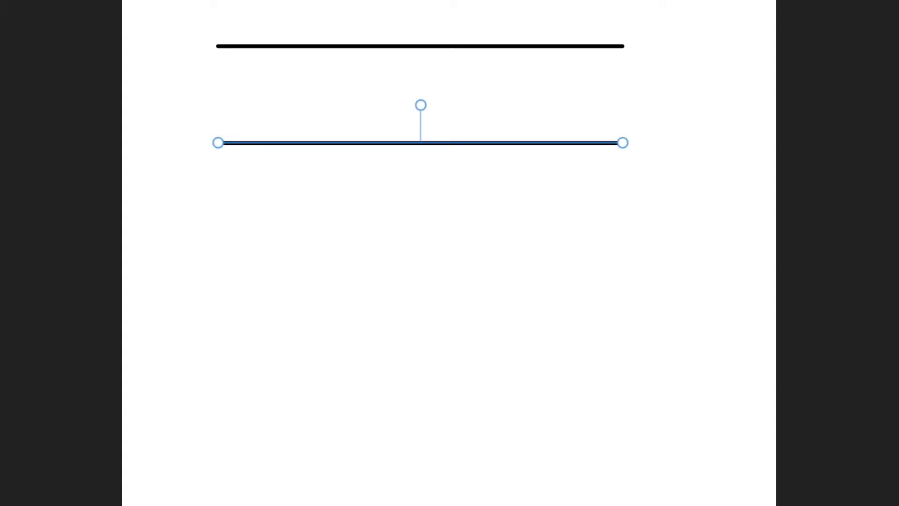
key("a")
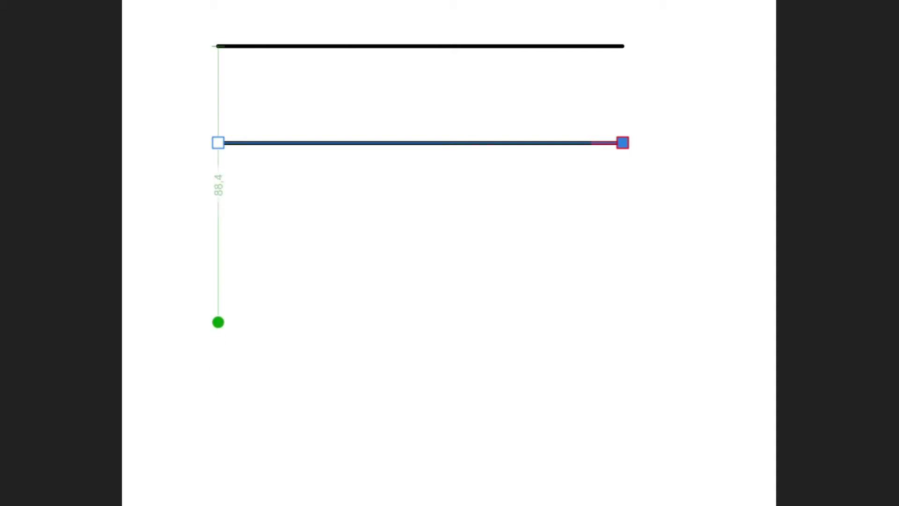
left_click(218, 289)
left_click(218, 289)
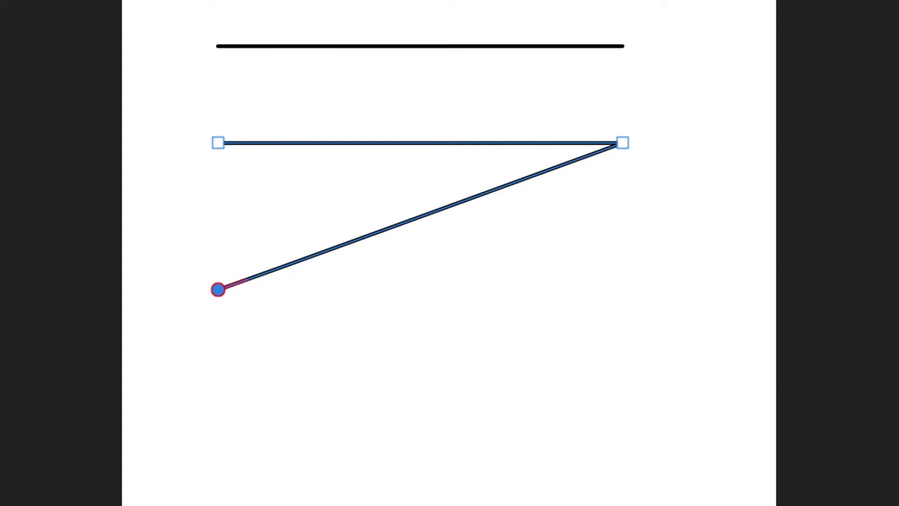
key("ctrl+z")
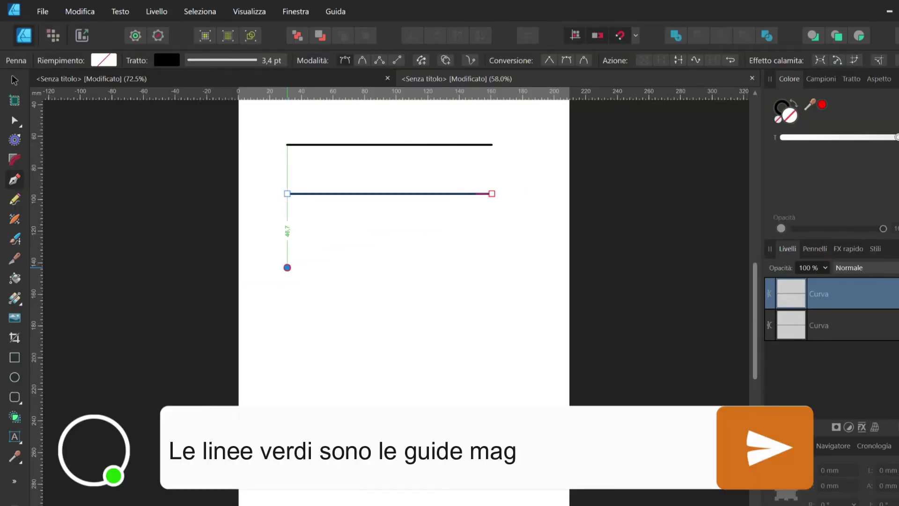
Pen-draw a smooth wavy curve below the second line using dragged nodes.
left_click(287, 267)
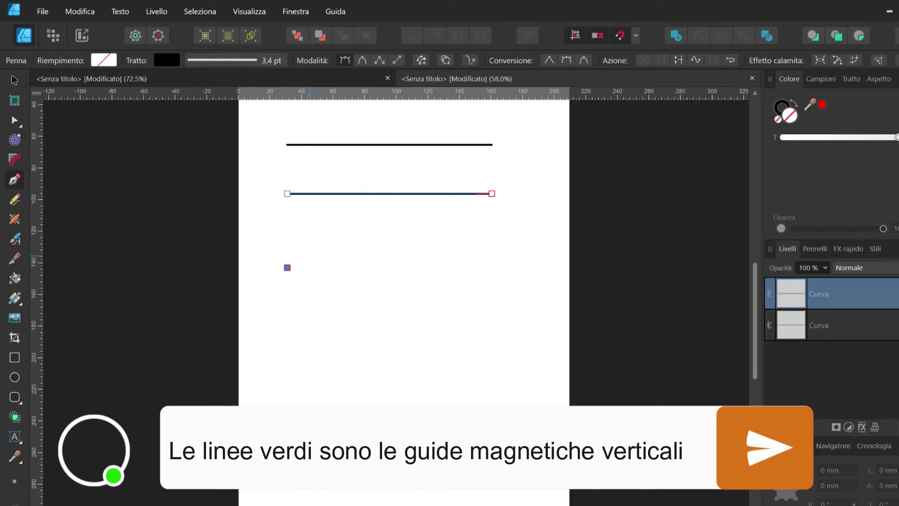
left_click_drag(323, 246, 345, 259)
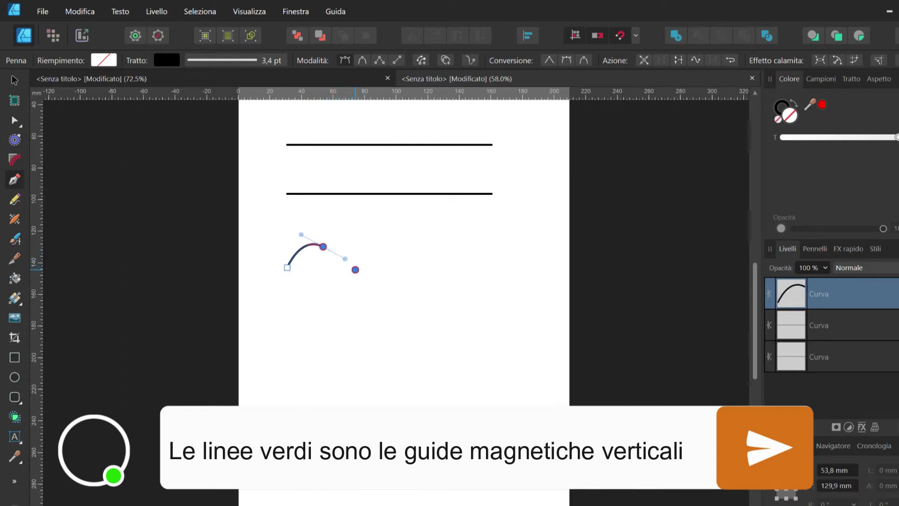
mouse_move(355, 270)
left_mouse_down()
mouse_move(409, 249)
mouse_move(483, 257)
mouse_move(488, 267)
mouse_move(496, 258)
left_mouse_up()
key("v")
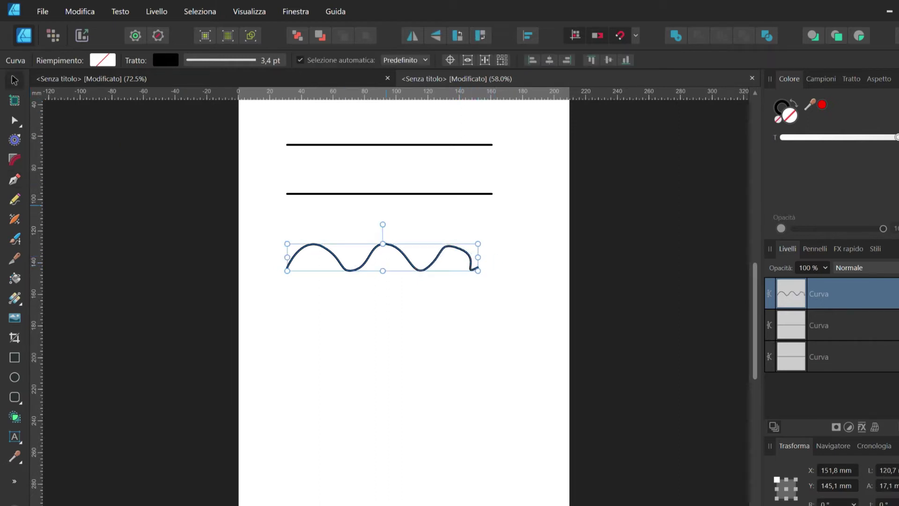
Reshape the wave's last peak by moving its node and lengthening its handle.
key("a")
left_click(460, 248)
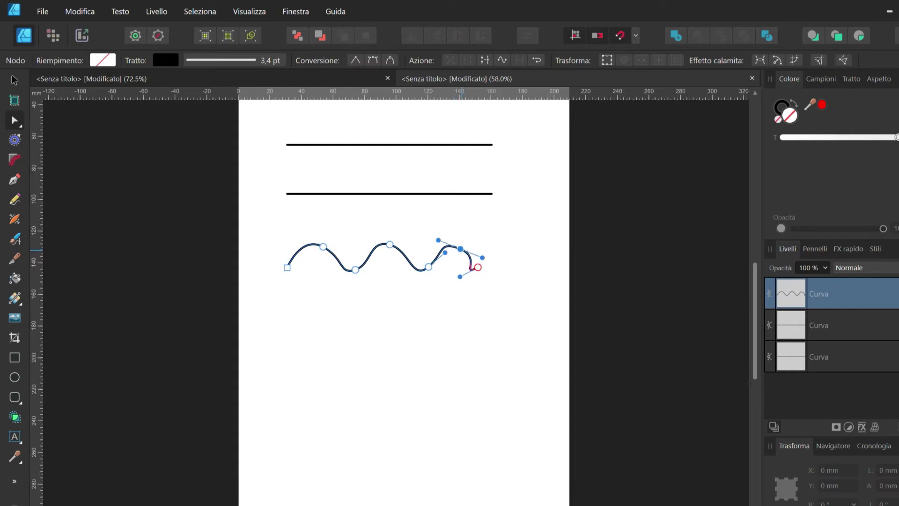
scroll(473, 250, "up", 3)
mouse_move(445, 245)
left_mouse_down()
mouse_move(404, 220)
mouse_move(452, 240)
mouse_move(498, 245)
mouse_move(484, 232)
mouse_move(498, 246)
mouse_move(524, 249)
mouse_move(483, 243)
left_mouse_up()
left_click_drag(422, 232, 394, 217)
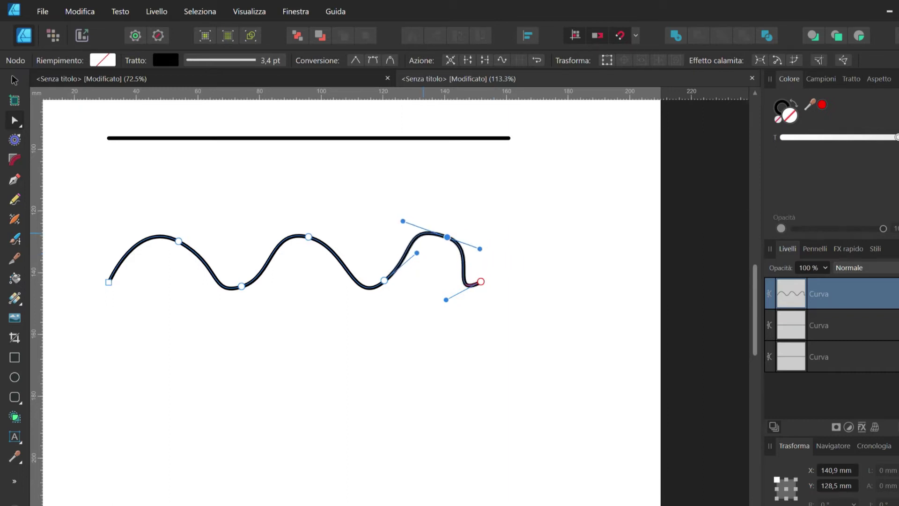
Deselect the wavy curve and zoom back out to the whole page.
key("v")
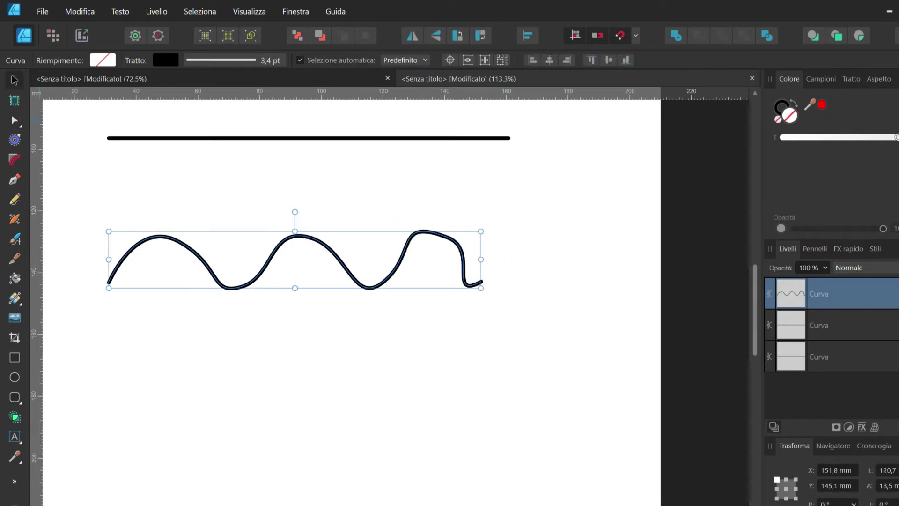
key("ctrl+d")
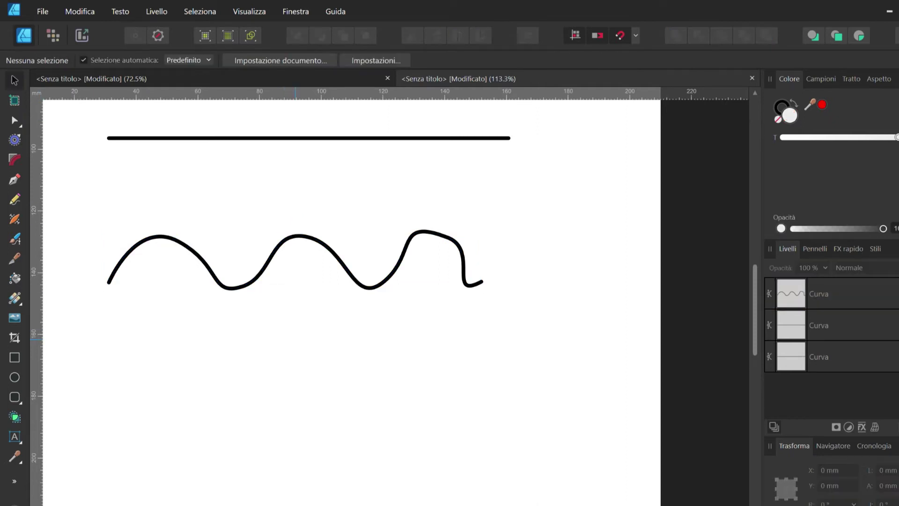
key("ctrl+0")
scroll(402, 299, "up", 2)
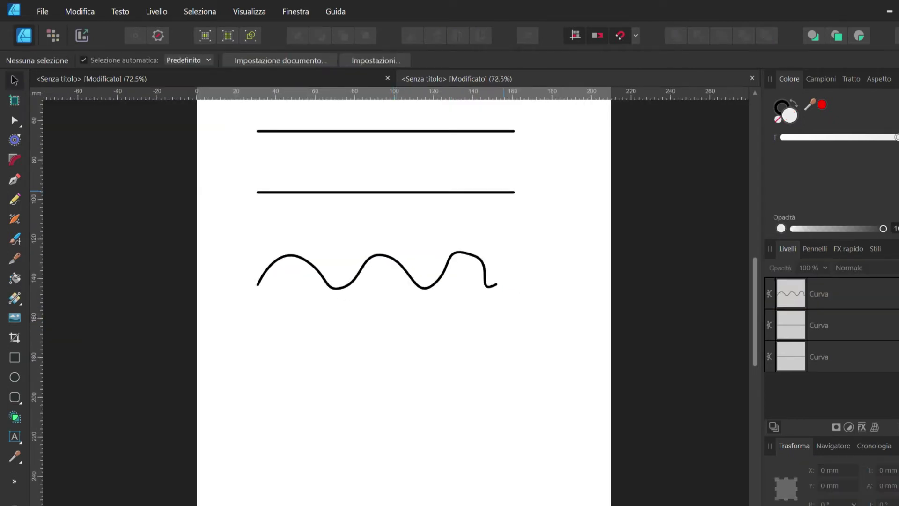
left_click(385, 192)
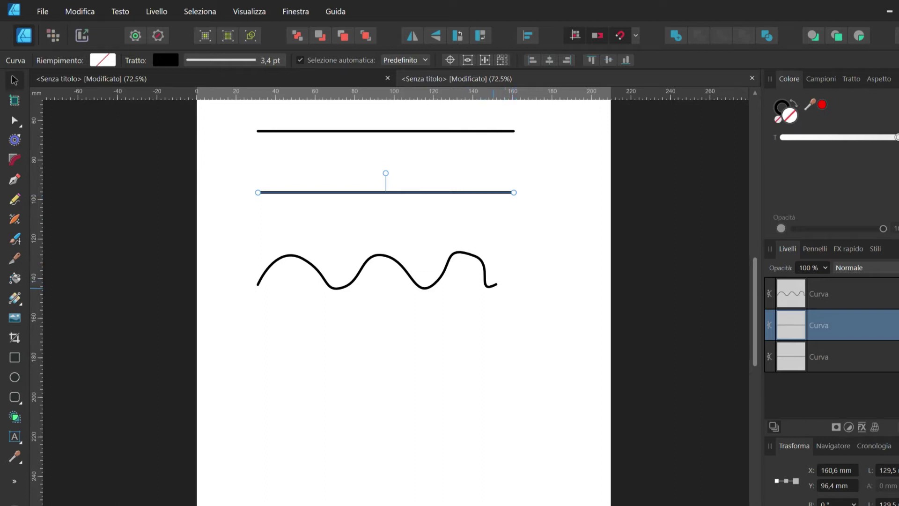
left_click(495, 282)
double_click(259, 192)
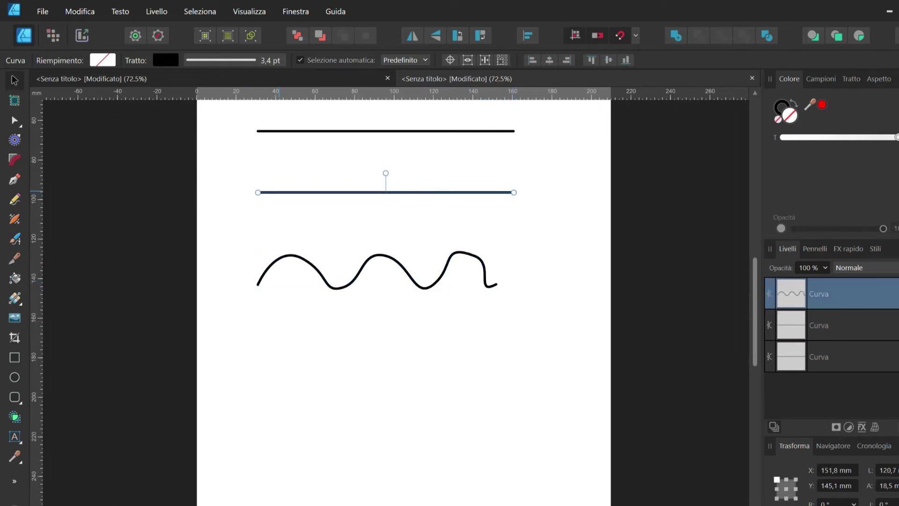
left_click(490, 282)
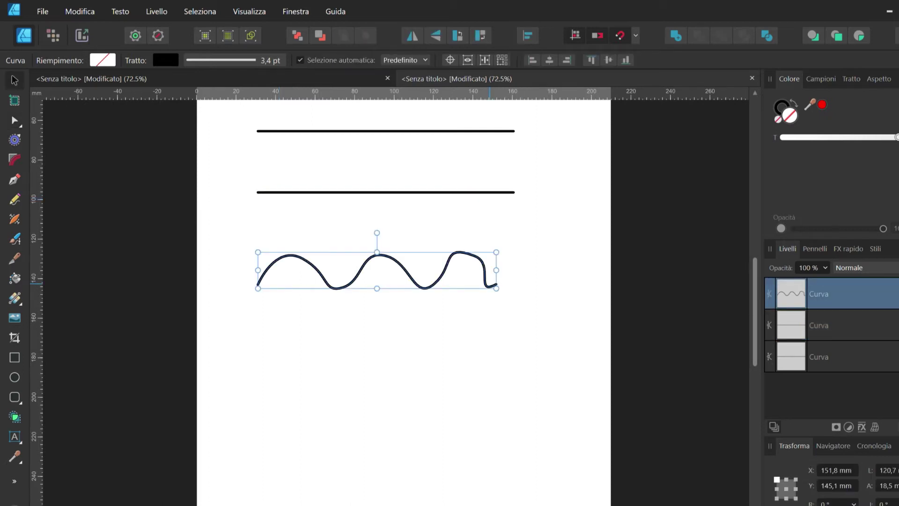
scroll(374, 234, "down", 1)
key("p")
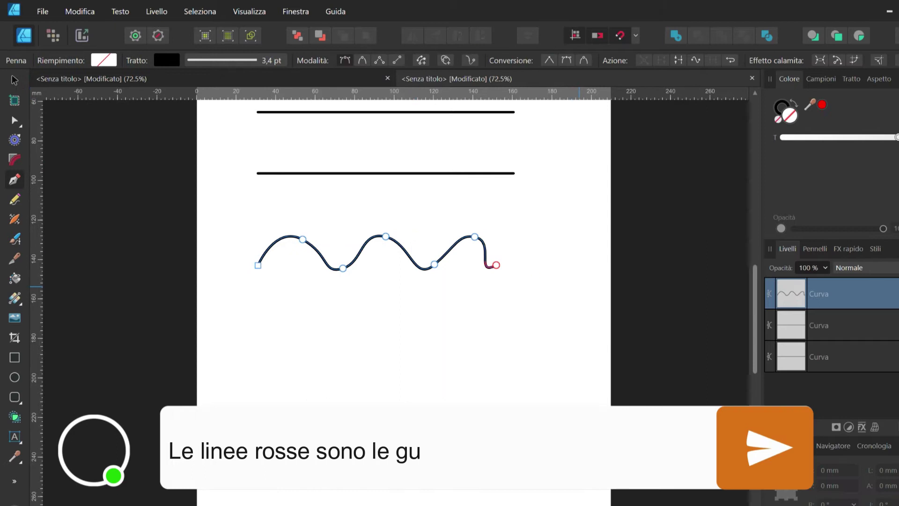
scroll(497, 274, "up", 1)
scroll(497, 274, "up", 1)
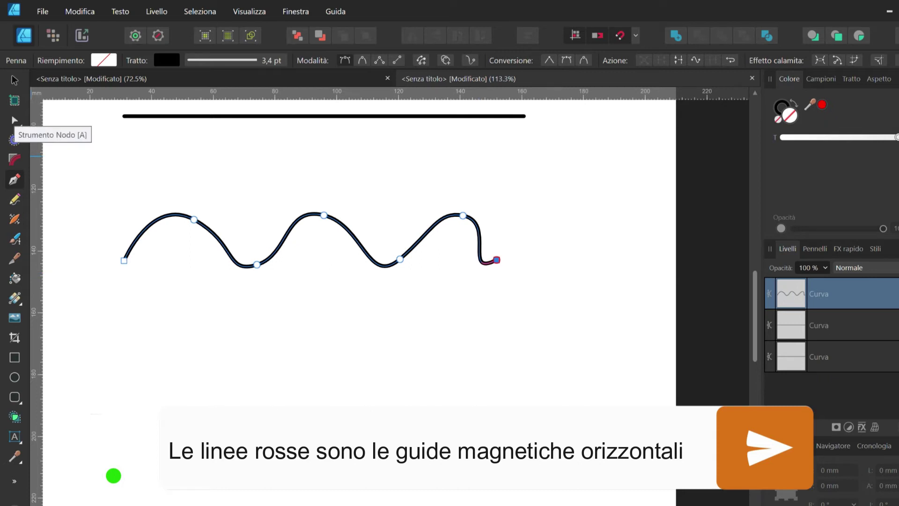
left_click(15, 120)
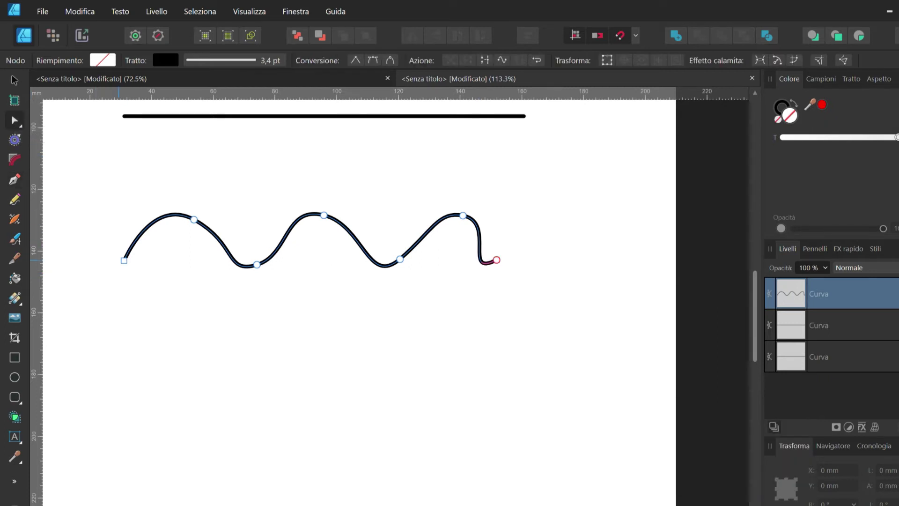
left_click(124, 260)
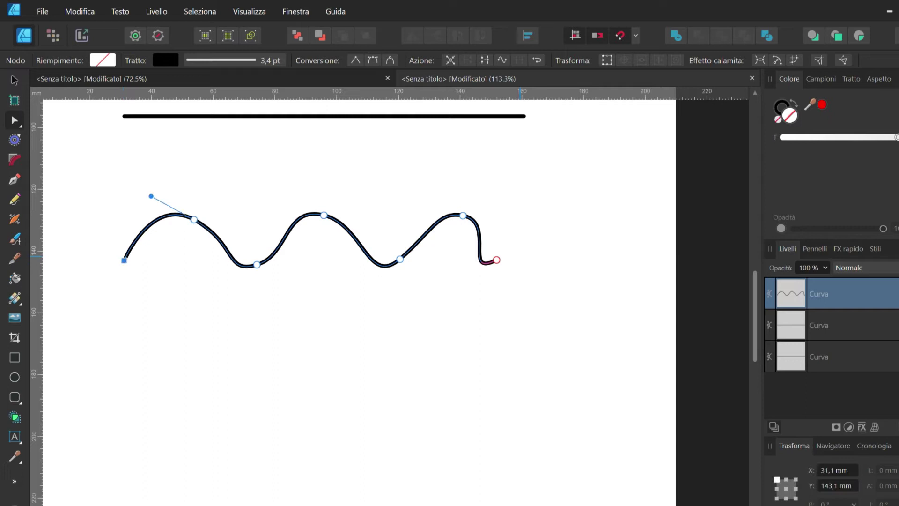
left_click(497, 260)
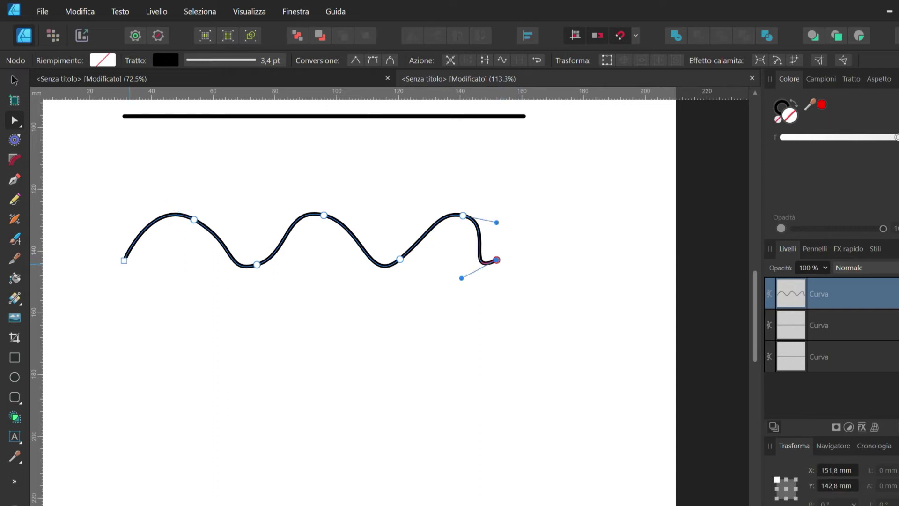
left_click(15, 179)
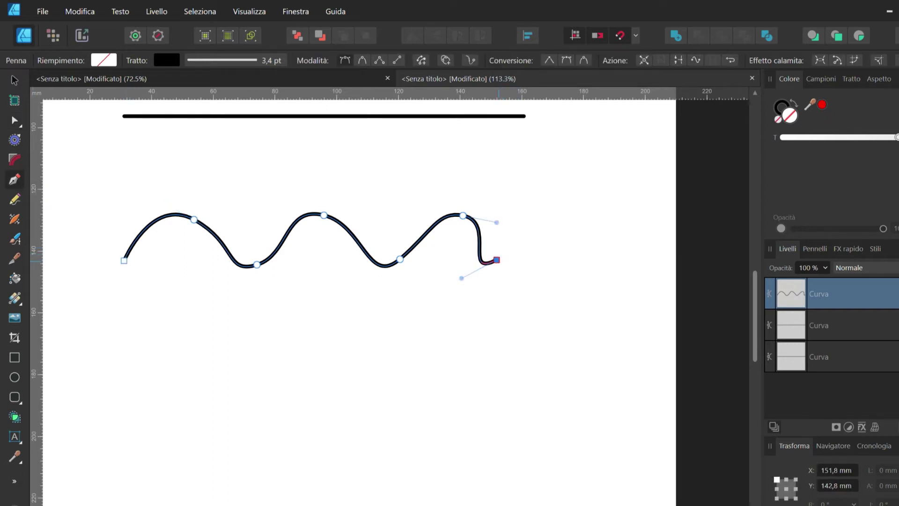
left_click(124, 260)
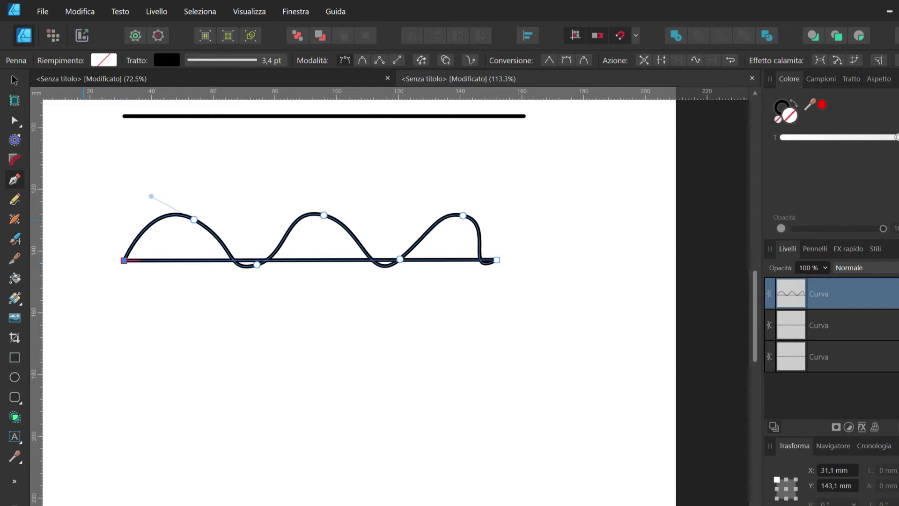
key("v")
key("ctrl+z")
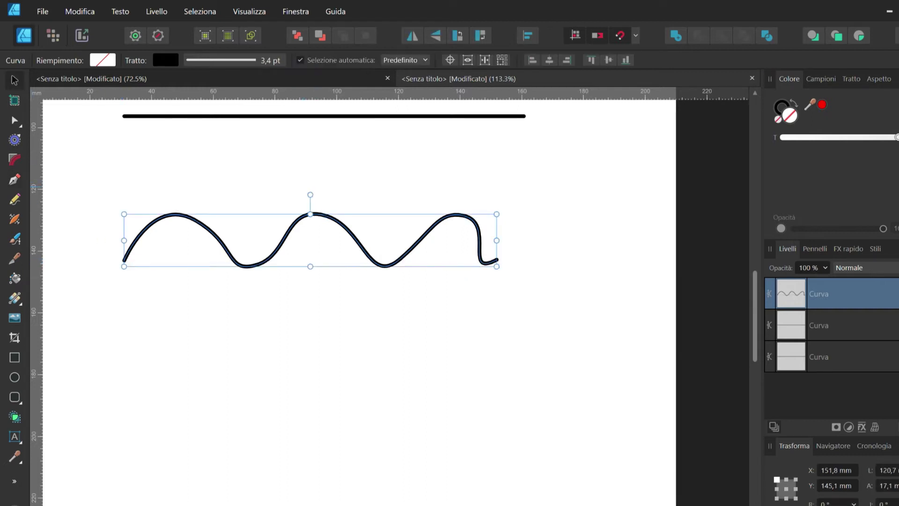
Close the wavy curve into a loop with Chiudi curva on its end node.
left_click(14, 179)
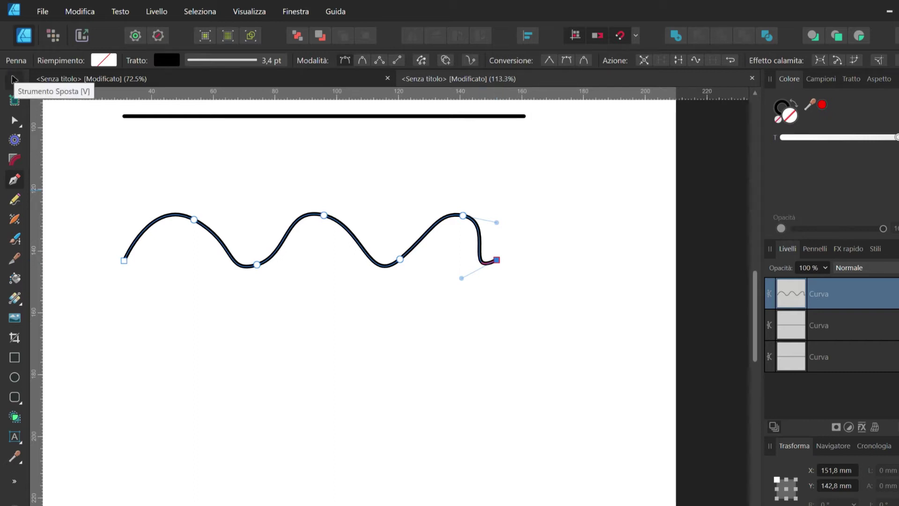
left_click(14, 80)
key("a")
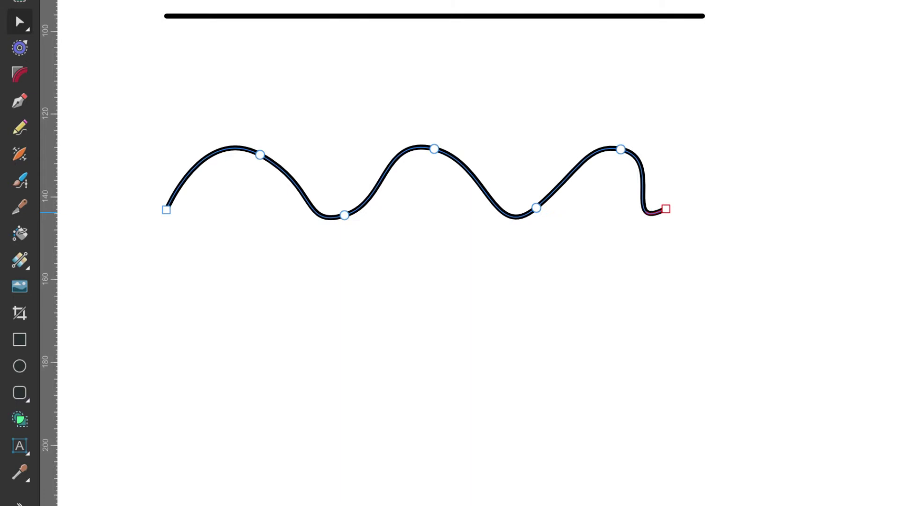
right_click(666, 209)
left_click(697, 321)
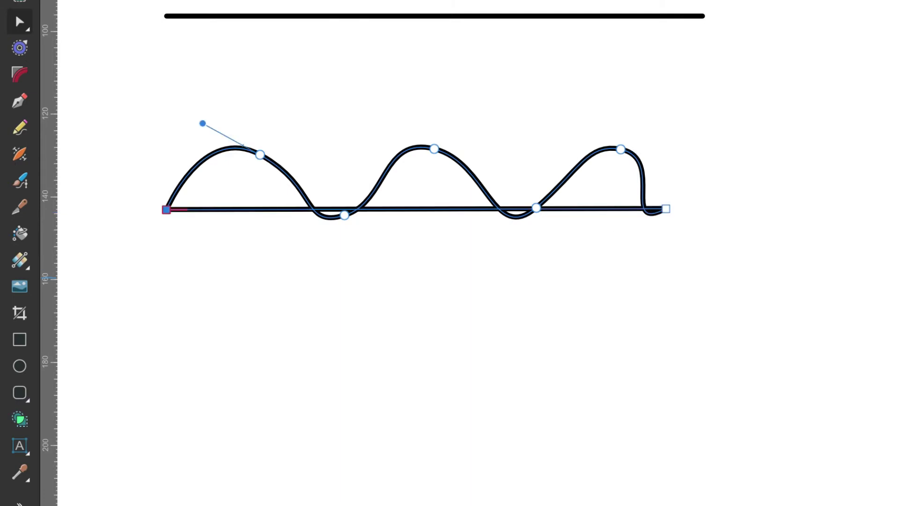
key("ctrl+z")
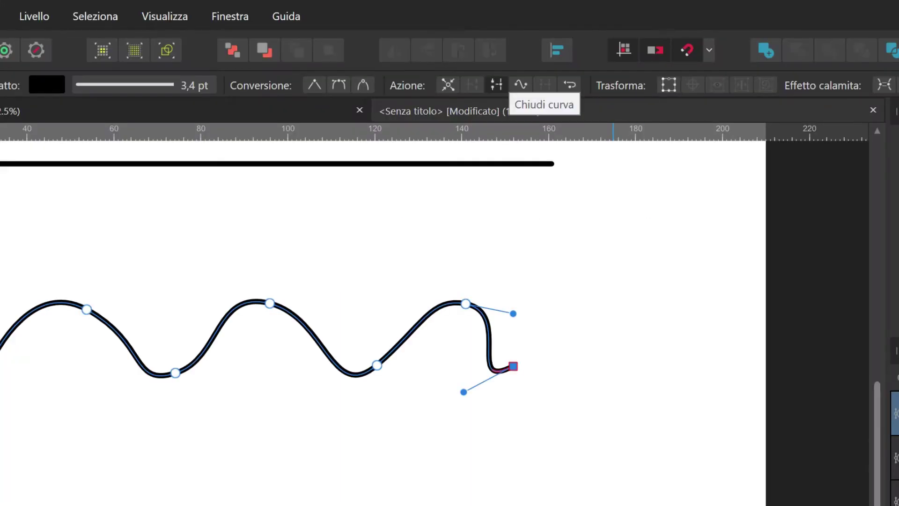
left_click(521, 84)
Drag the closing segment down into a deep arc beneath the waves.
key("v")
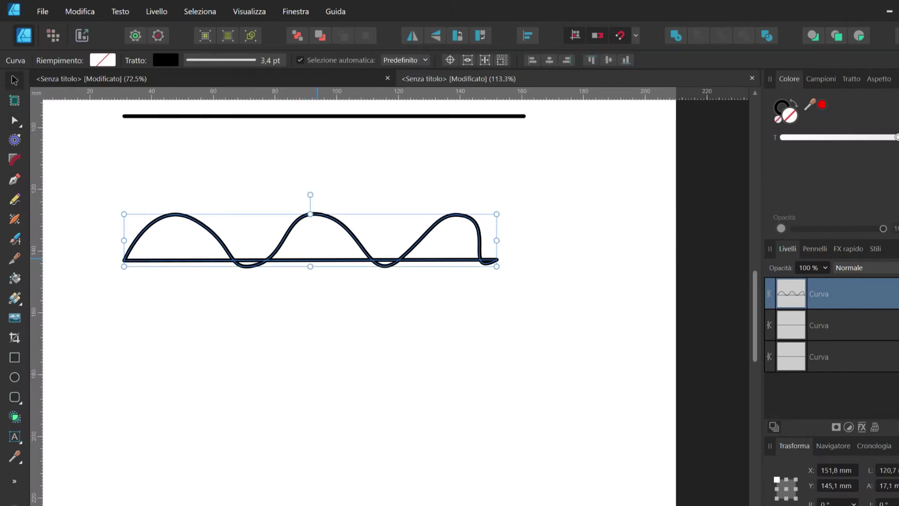
key("a")
left_click_drag(317, 260, 310, 388)
scroll(309, 388, "up", 1)
Select the top line and pen-draw an angular stroke above its right end.
scroll(489, 213, "up", 8)
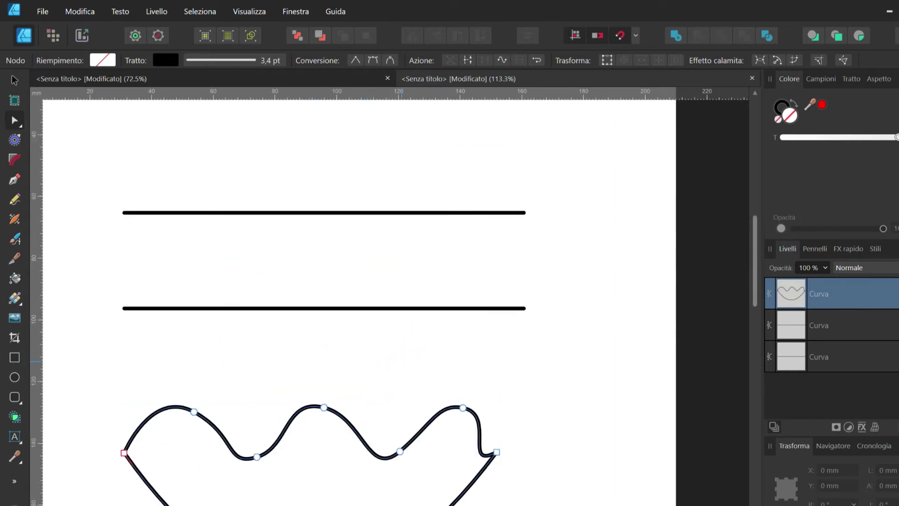
left_click(489, 213)
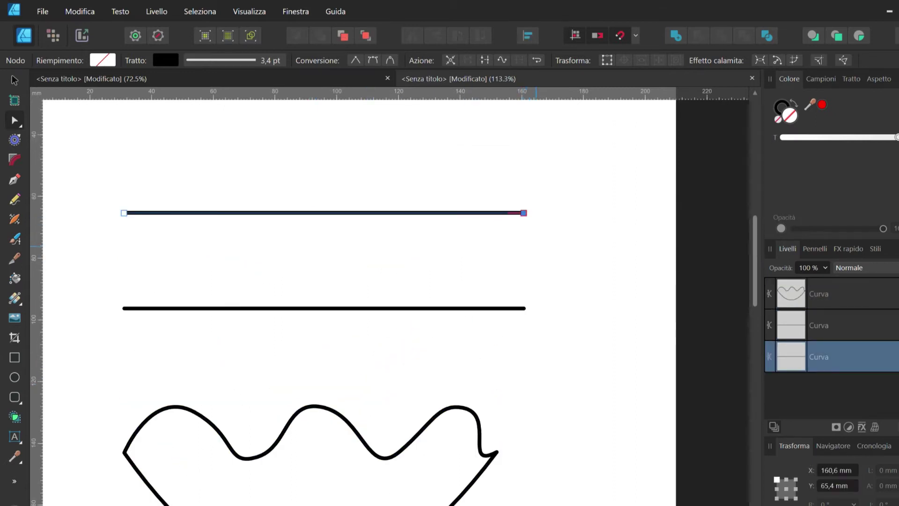
left_click(531, 251)
left_click(521, 213)
key("p")
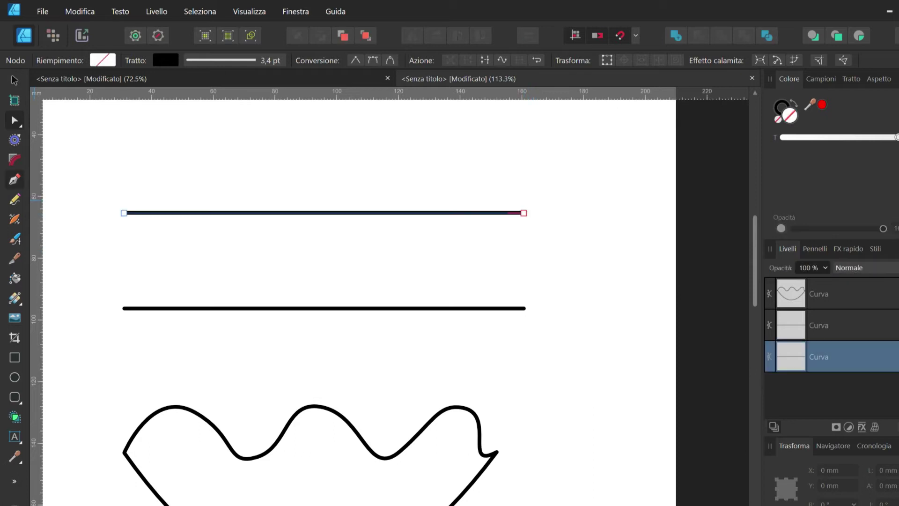
left_click(484, 142)
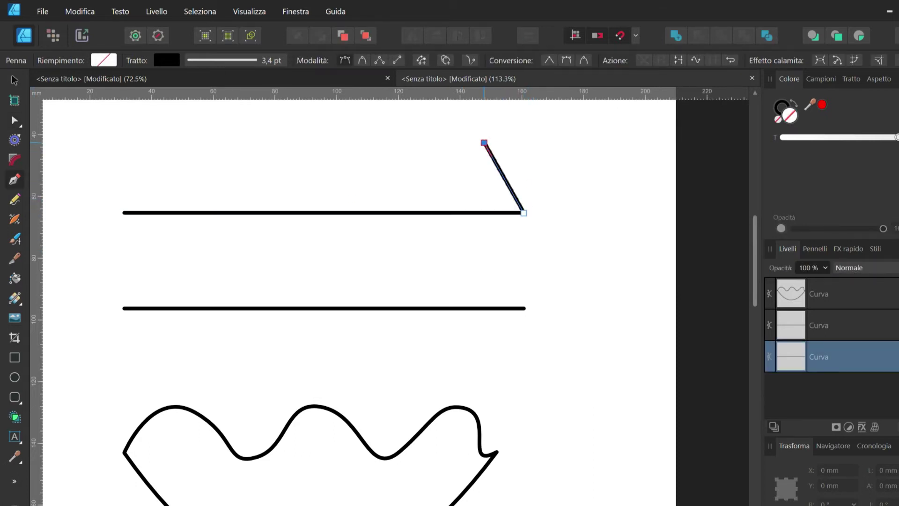
left_click(402, 137)
left_click(351, 134)
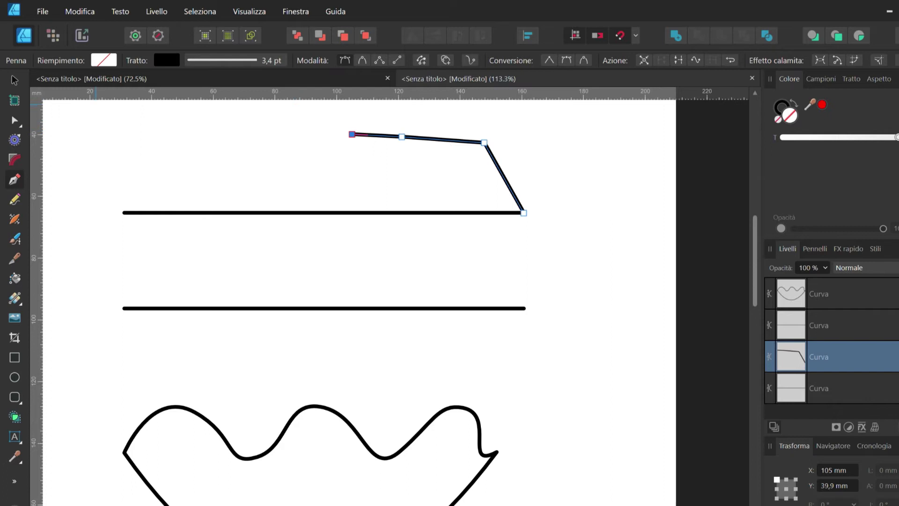
Add nodes to the top line and drag one up to bend it upward.
left_click(14, 80)
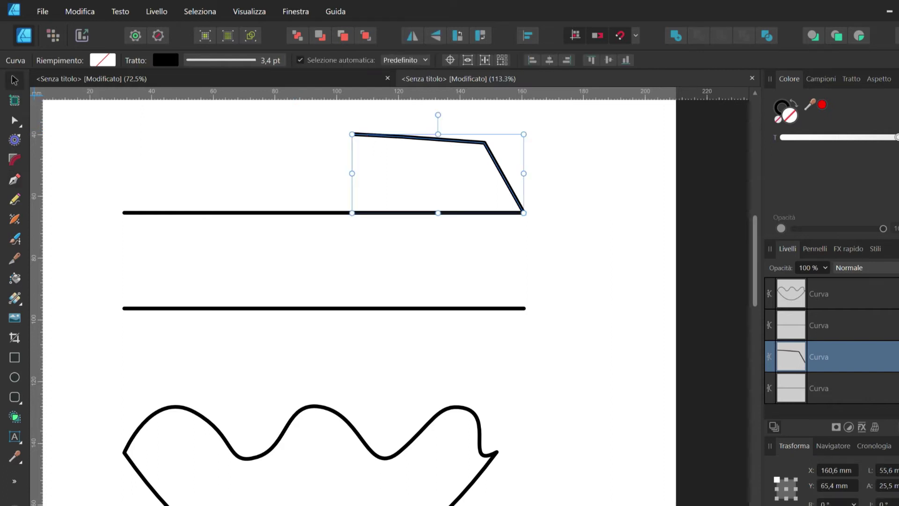
left_click(14, 121)
left_click(164, 213)
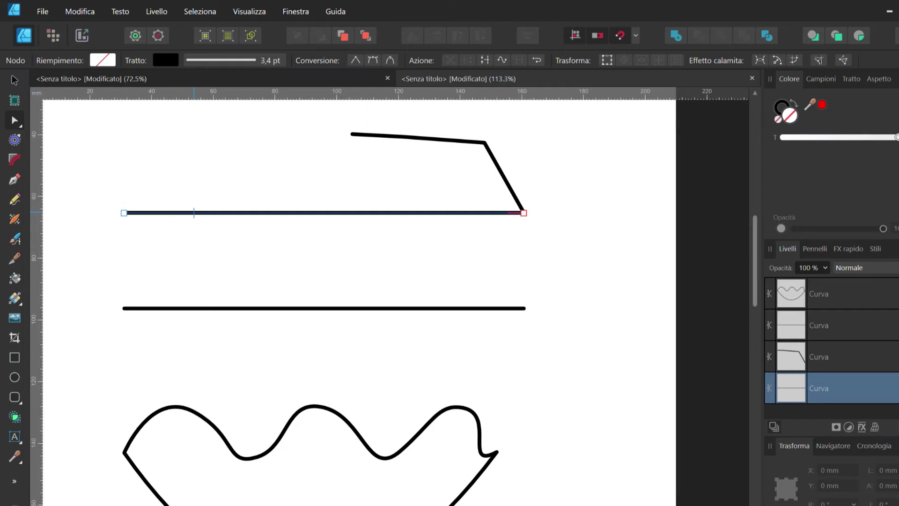
left_click(200, 213)
left_click_drag(200, 213, 190, 160)
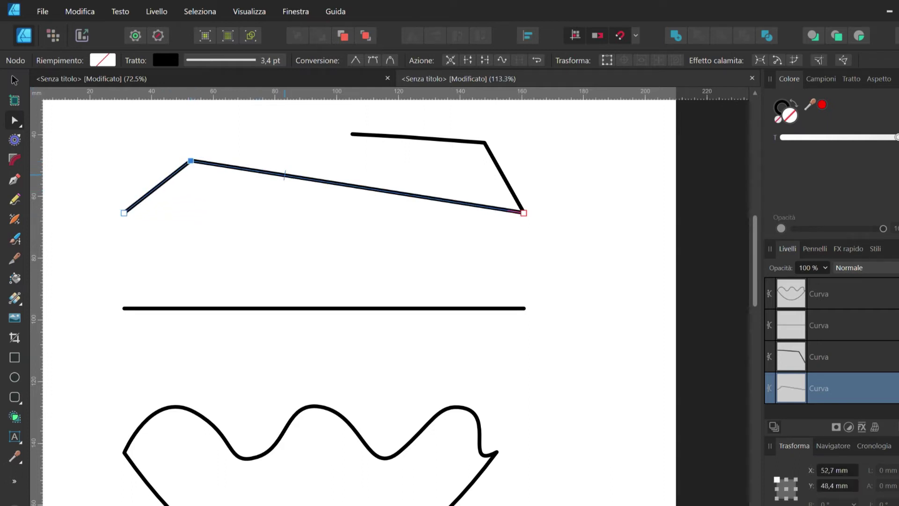
left_click(284, 175)
Try extending the path with pen nodes above and below, undoing both.
left_click(14, 180)
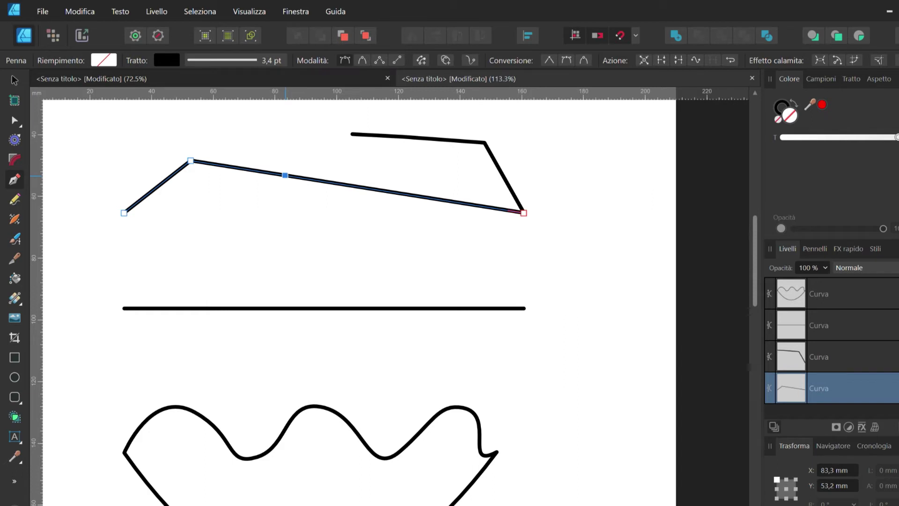
left_click(288, 135)
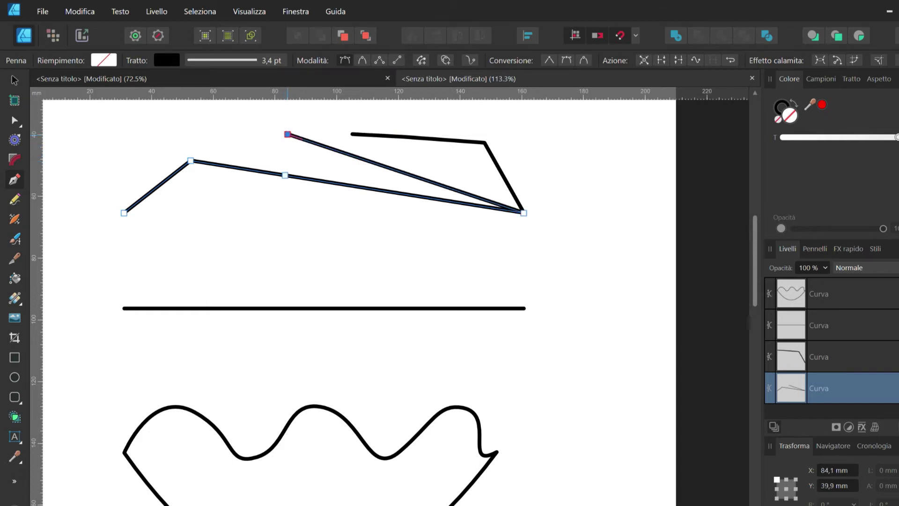
key("ctrl+z")
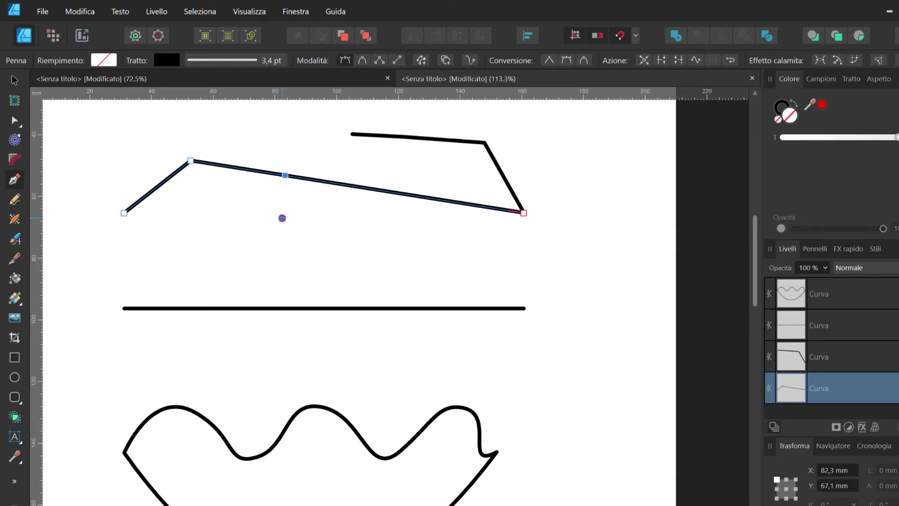
left_click(282, 218)
key("ctrl+z")
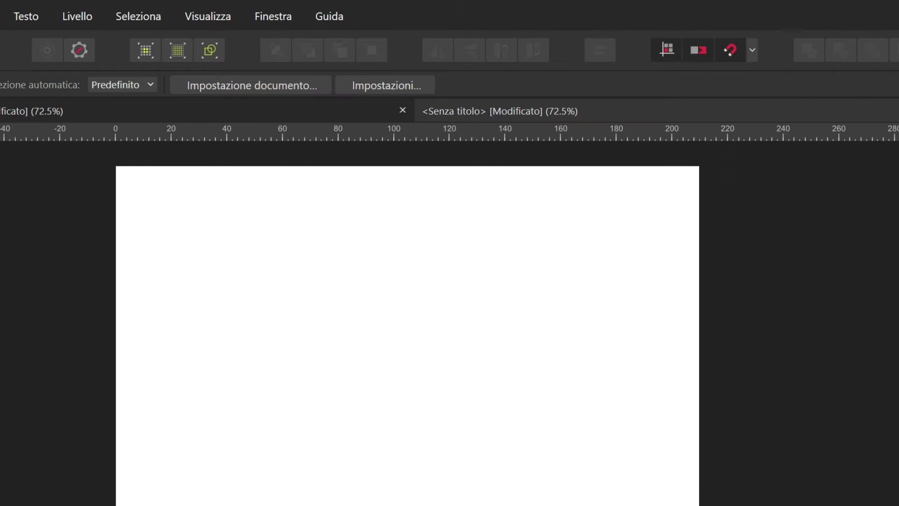
Start a red pen stroke with curved nodes rising to its first tall peak.
key("p")
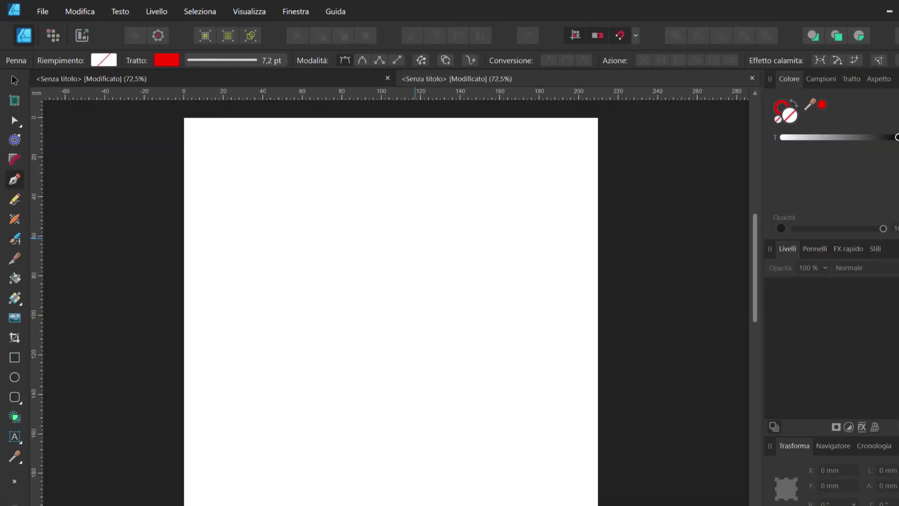
scroll(414, 238, "up", 3)
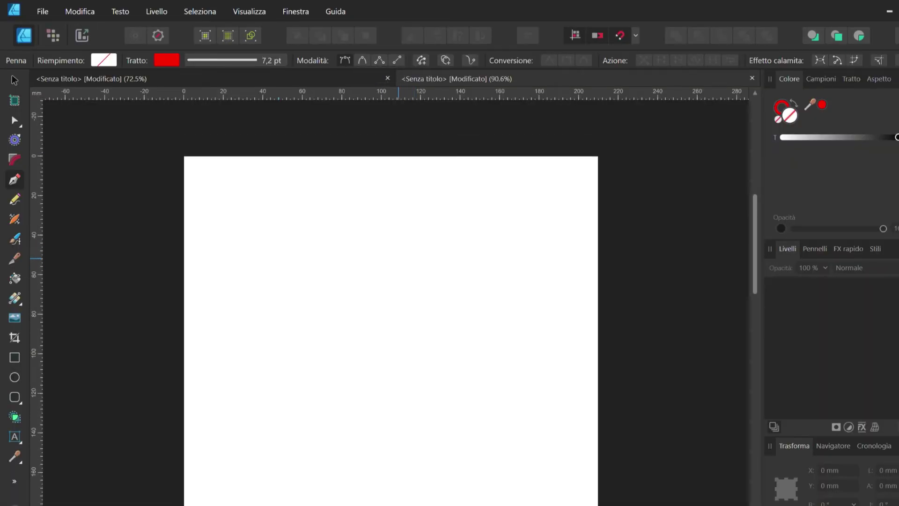
scroll(403, 267, "up", 1)
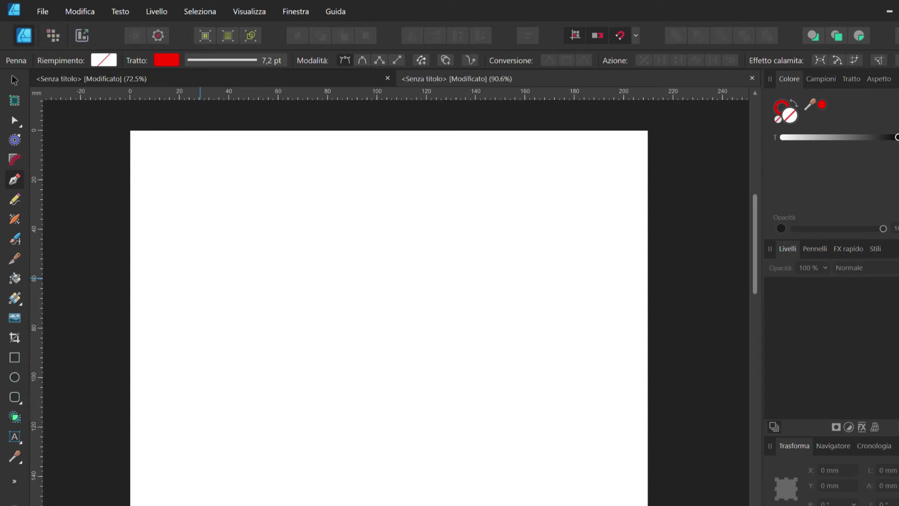
left_click(200, 278)
left_click_drag(216, 234, 231, 236)
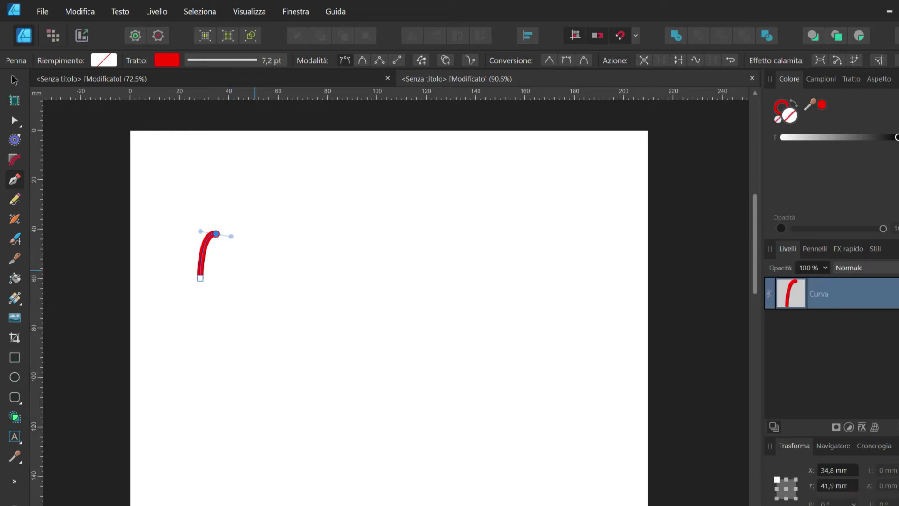
left_click(255, 270)
left_click_drag(277, 166, 303, 178)
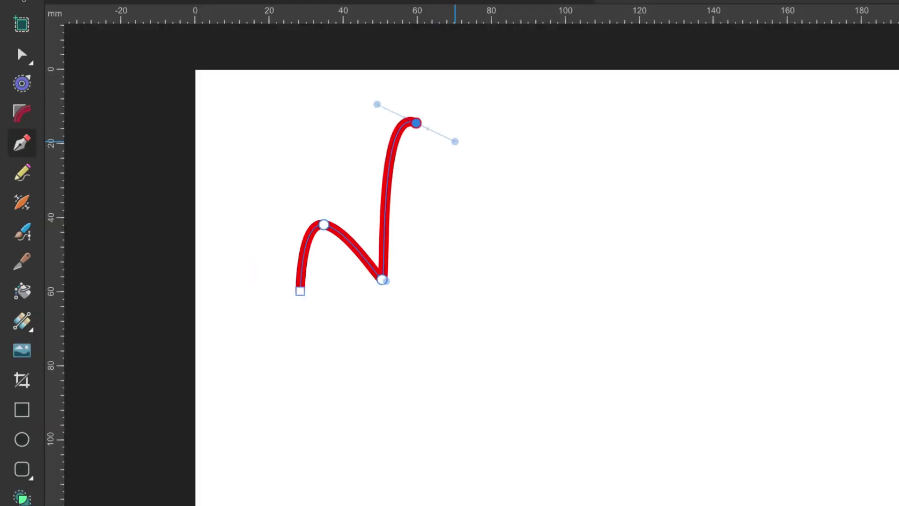
Add more tall loops and a smaller final arch, ending the red path low.
left_click_drag(461, 270, 470, 280)
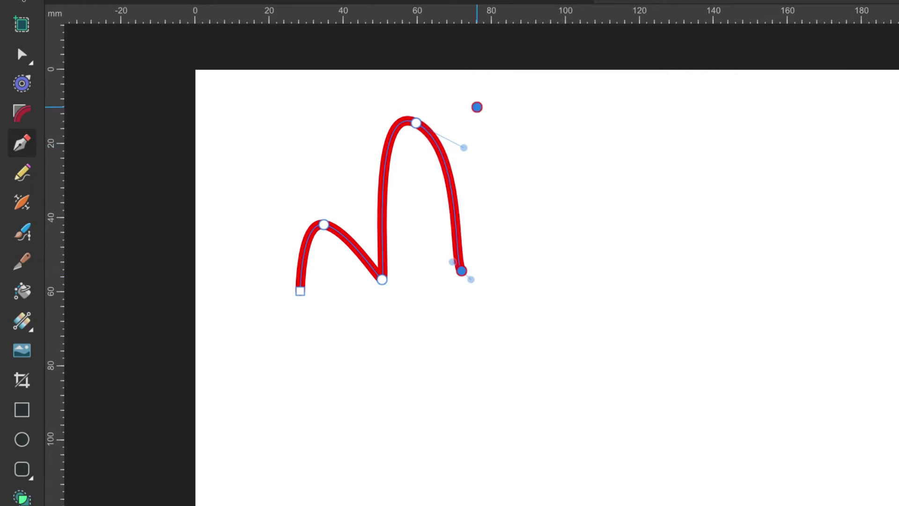
left_click_drag(477, 107, 503, 120)
left_click_drag(522, 268, 529, 285)
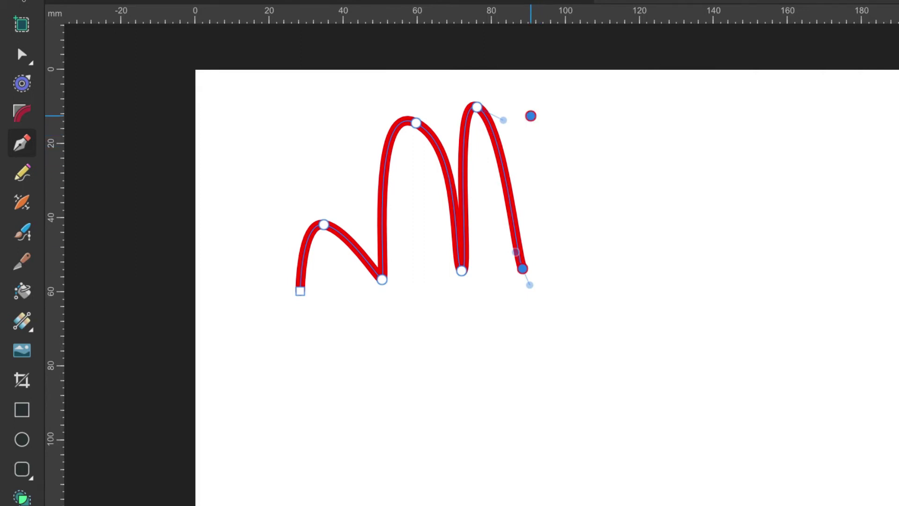
left_click_drag(530, 116, 555, 128)
left_click_drag(568, 253, 576, 271)
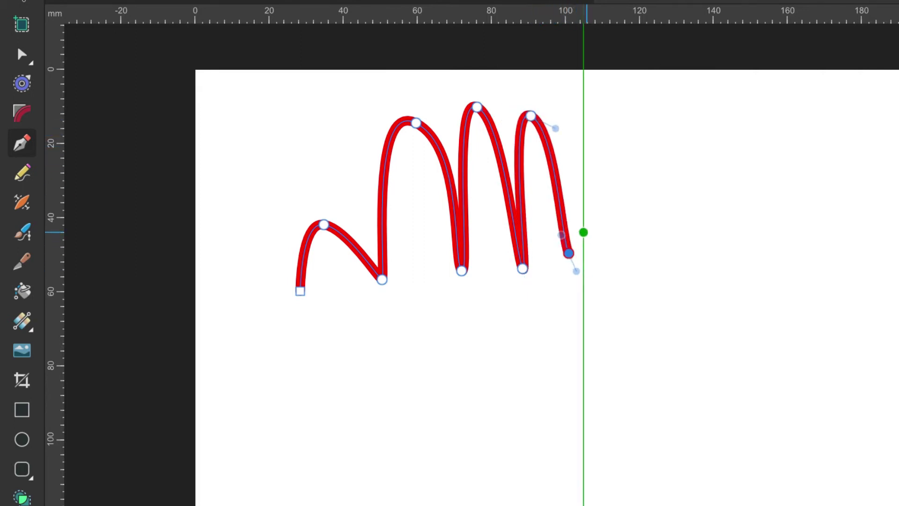
left_click_drag(584, 177, 604, 183)
left_click_drag(619, 253, 625, 289)
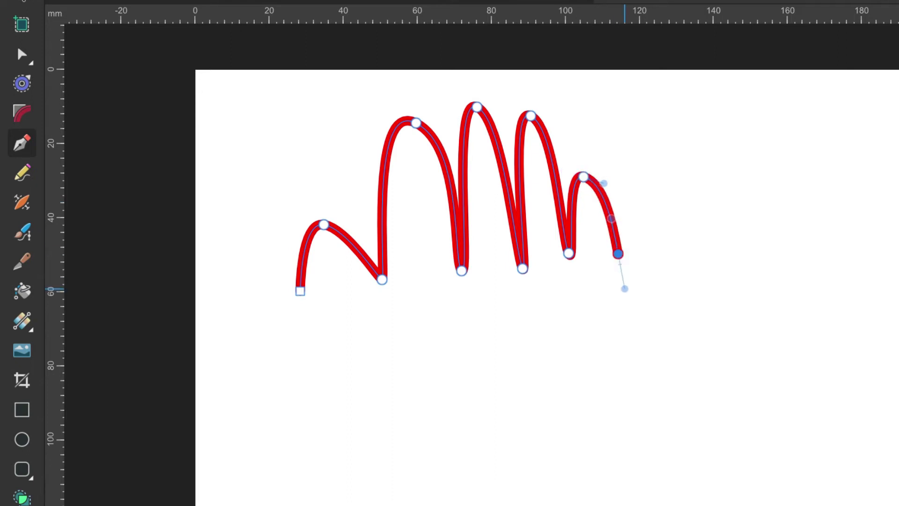
Finish the looped path and start a second red wavy curve with two peaks below it.
key("v")
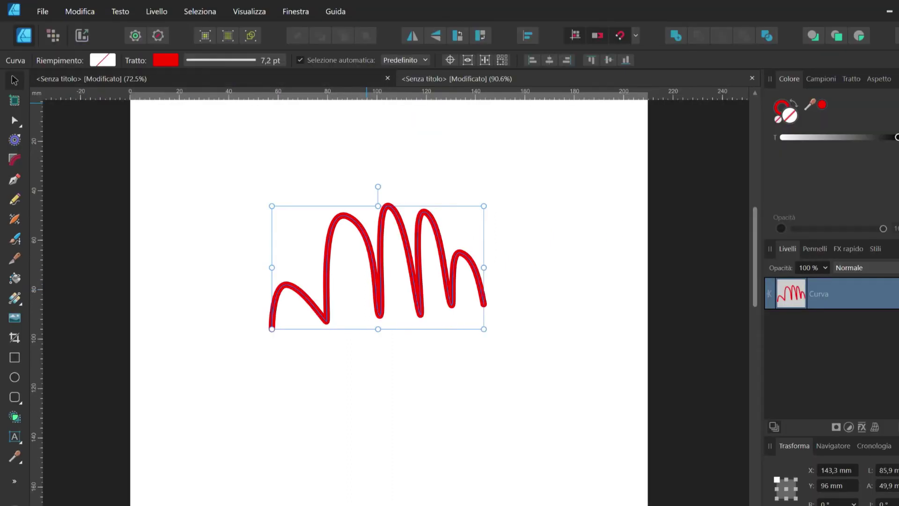
key("p")
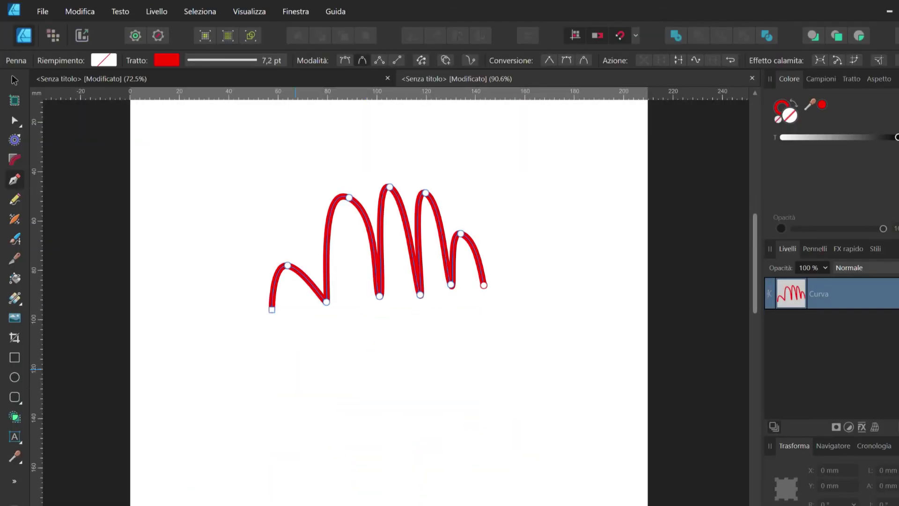
left_click(265, 388)
left_click(286, 337)
left_click(337, 380)
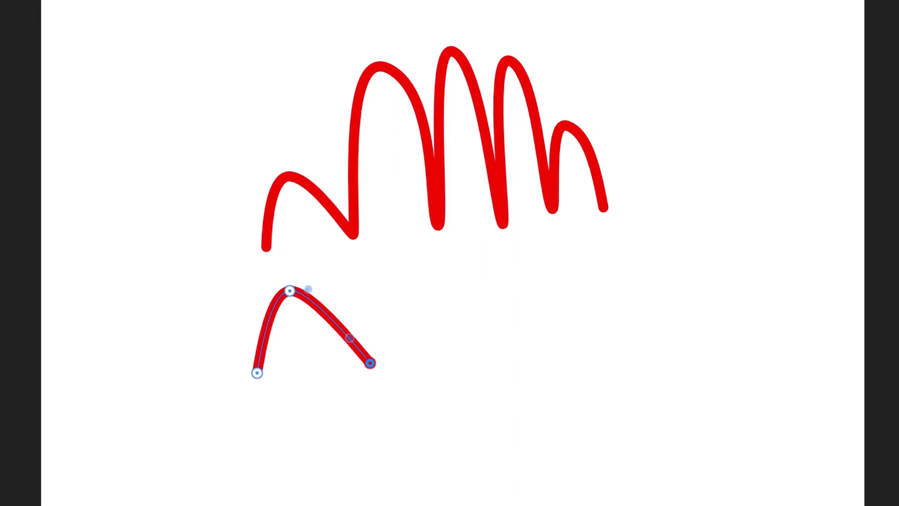
left_click(394, 276)
left_click(435, 353)
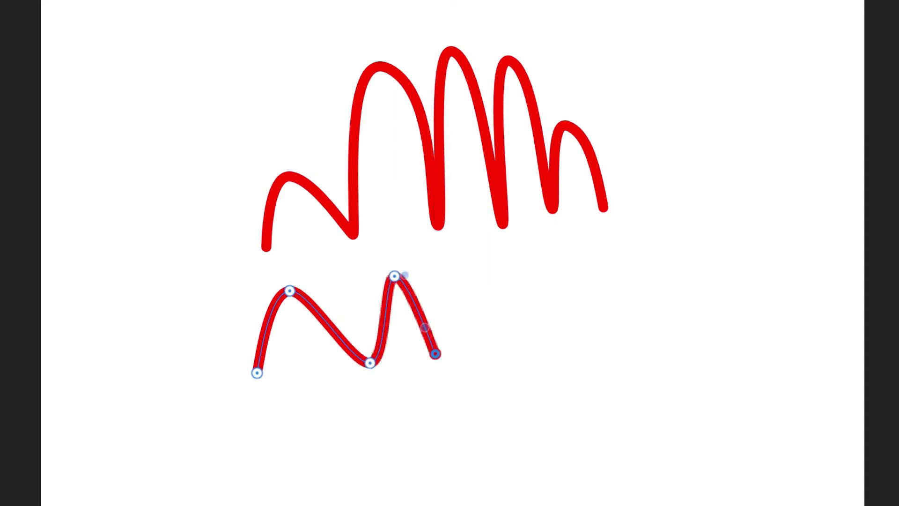
Add three more peaks to the second wavy curve and finish it.
left_click(477, 270)
left_click(526, 340)
left_click(536, 247)
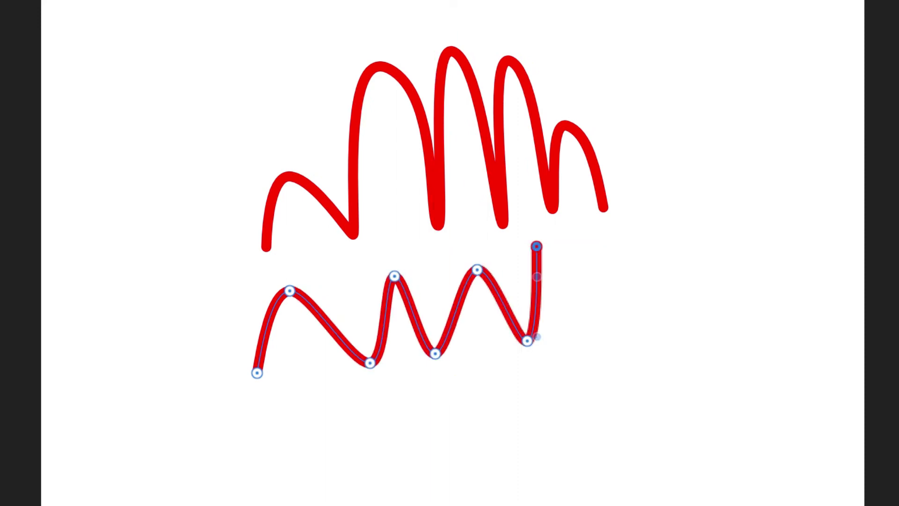
left_click(572, 323)
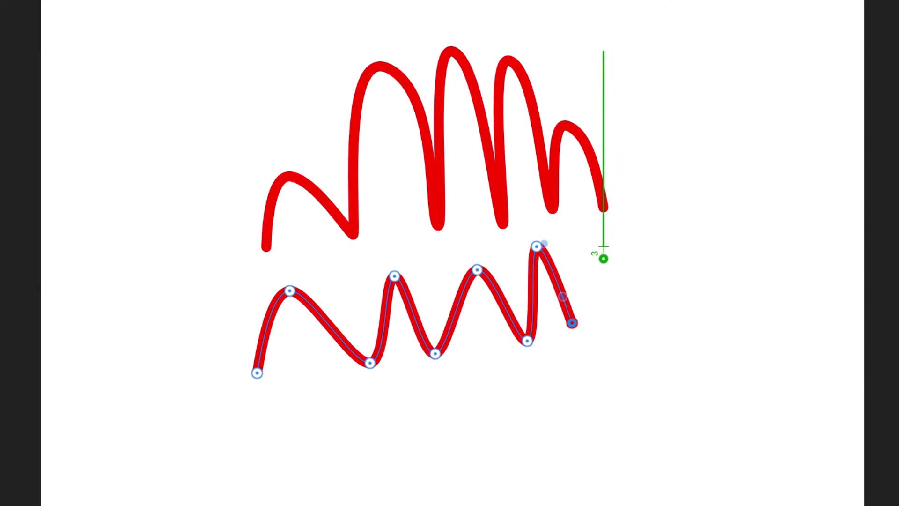
left_click(603, 258)
left_click(637, 345)
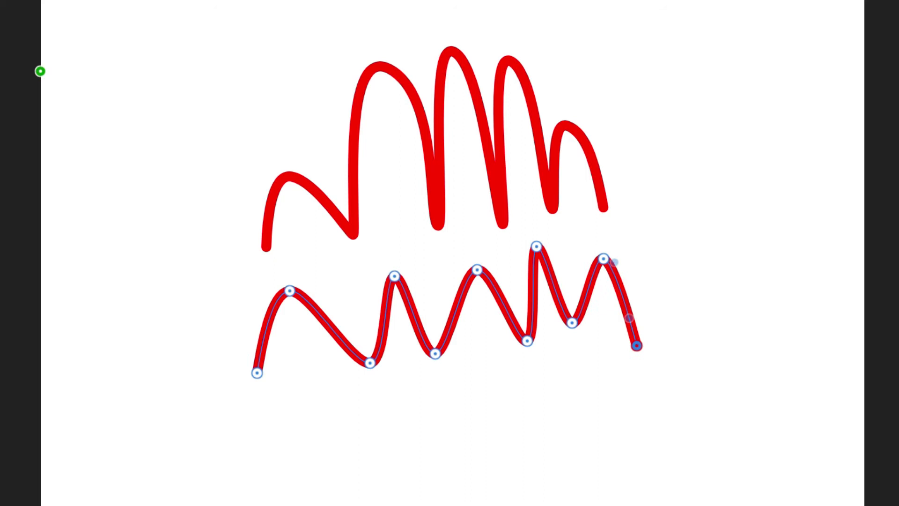
key("v")
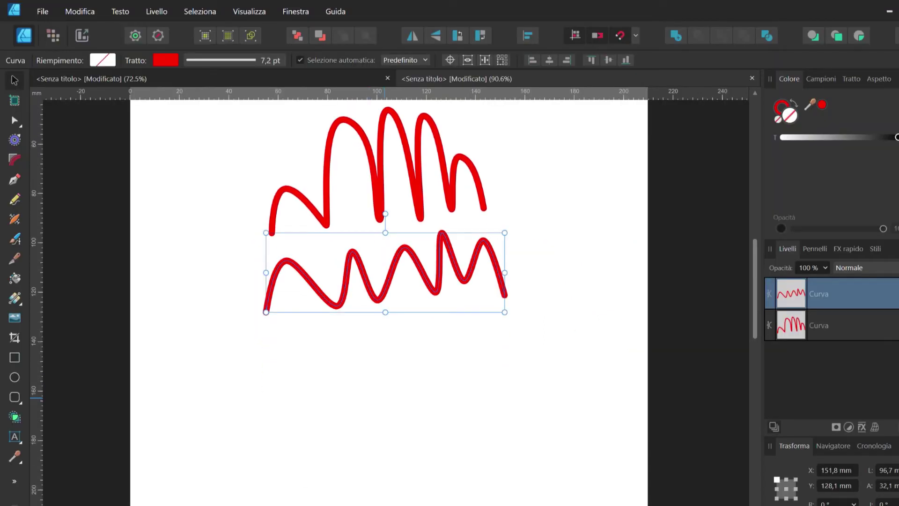
Set the Pen tool to Polygon mode for straight-cornered segments.
scroll(385, 398, "down", 2)
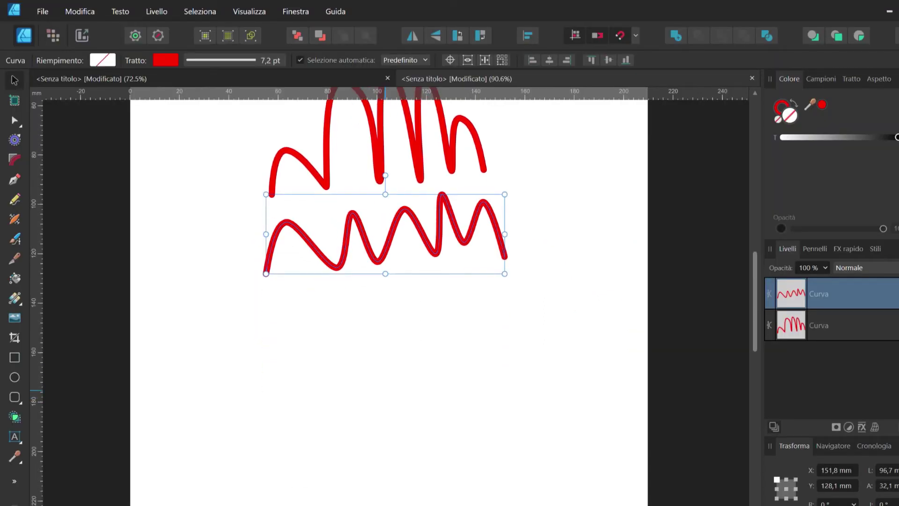
left_click(15, 179)
left_click(387, 73)
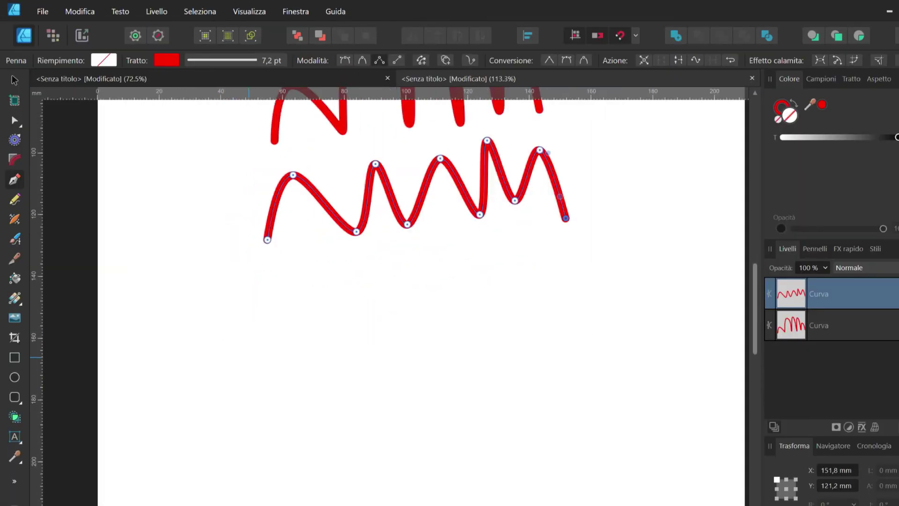
scroll(263, 327, "up", 2)
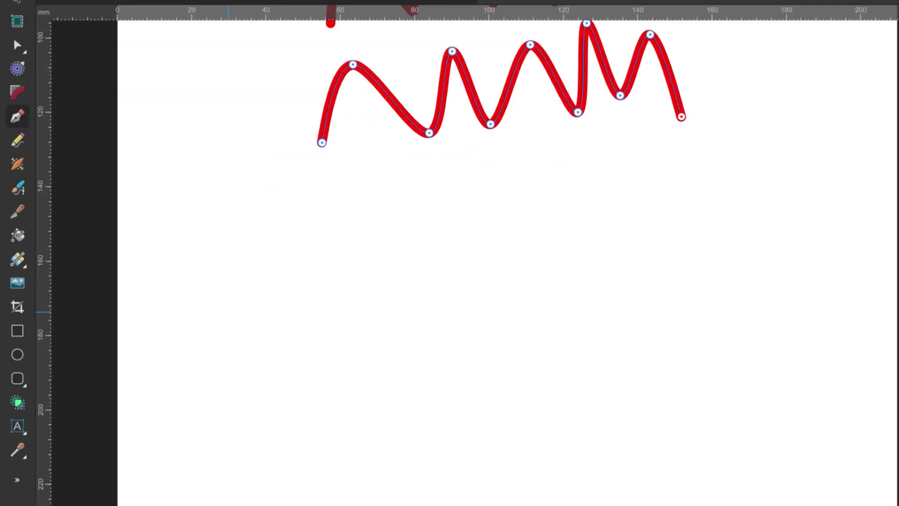
Start a red straight-segment zigzag below the wavy curves with three peaks.
left_click(209, 322)
left_click(267, 253)
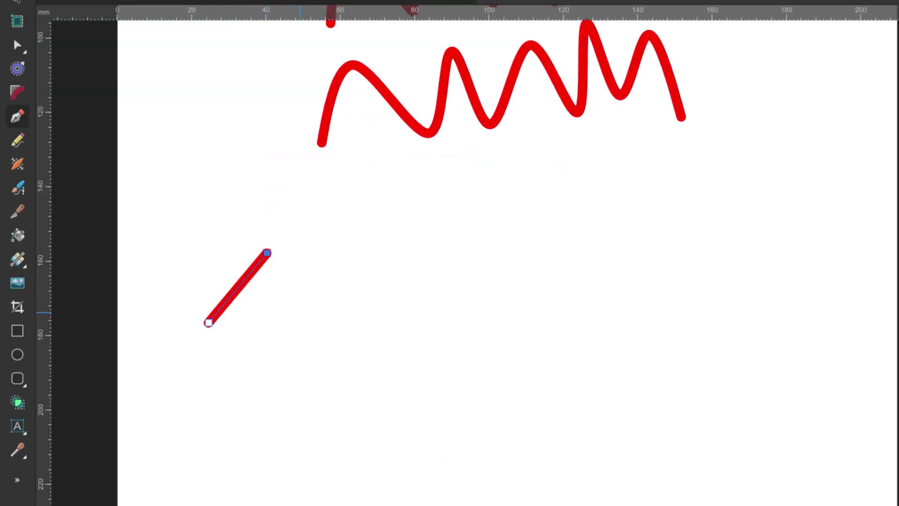
left_click(309, 320)
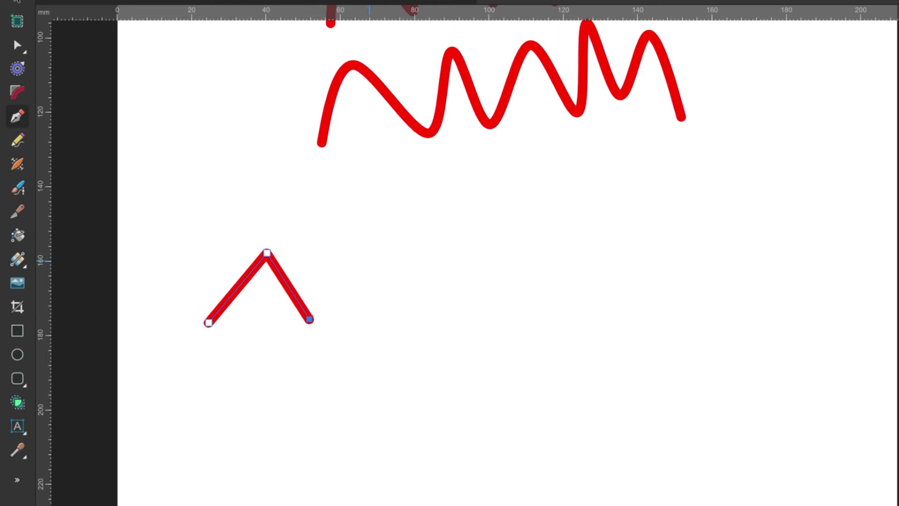
left_click(377, 255)
left_click(433, 321)
left_click(483, 253)
left_click(527, 319)
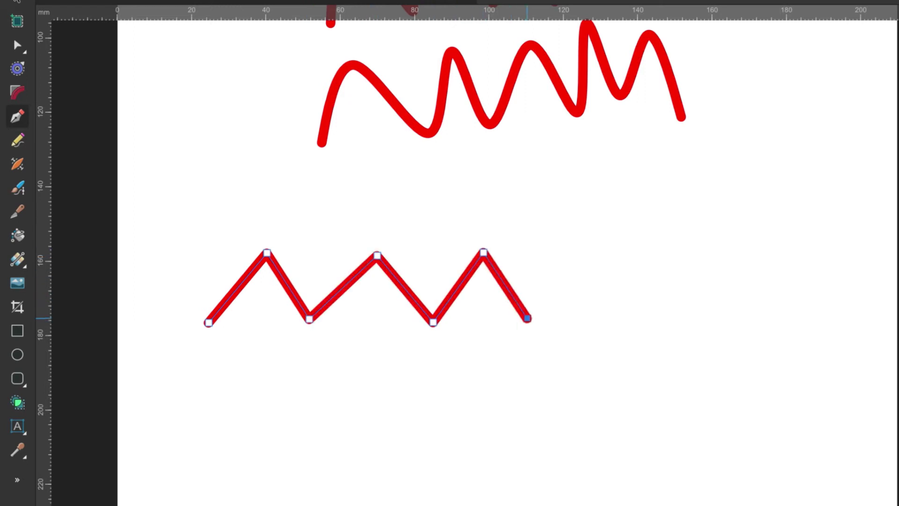
Add the zigzag's fourth peak and last corners, finish it and deselect.
left_click(556, 325)
left_click(607, 243)
left_click(681, 334)
left_click(727, 235)
key("v")
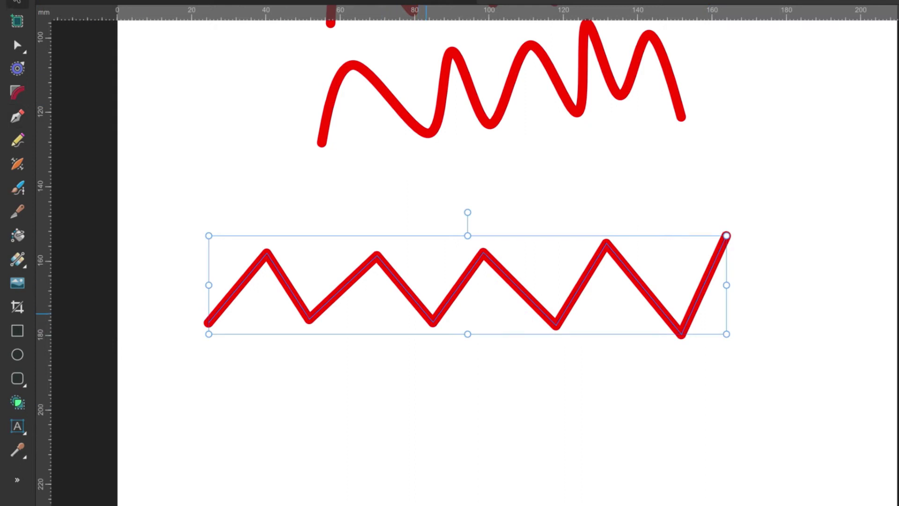
scroll(468, 281, "down", 3)
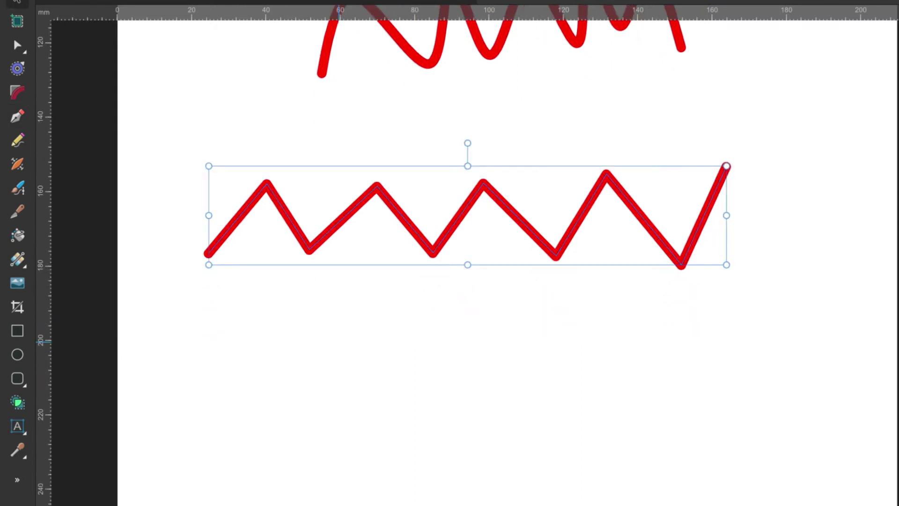
key("ctrl+d")
scroll(281, 306, "down", 4)
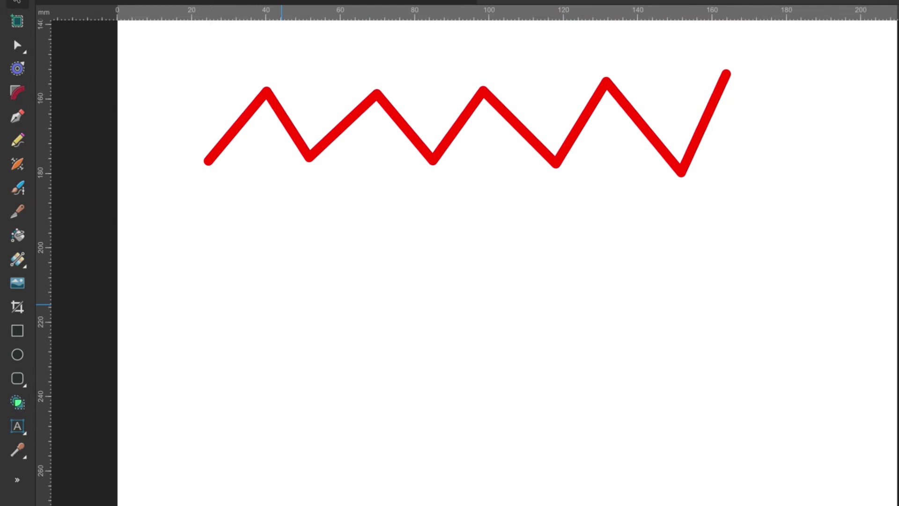
Draw a closed four-sided red square below the zigzag, then set the pen to Line mode.
key("n")
key("p")
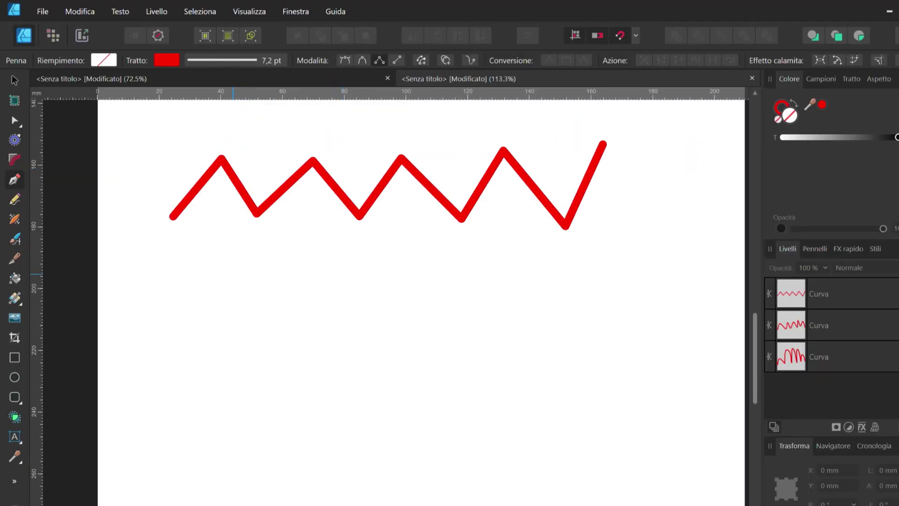
left_click(184, 298)
left_click(295, 298)
left_click(295, 407)
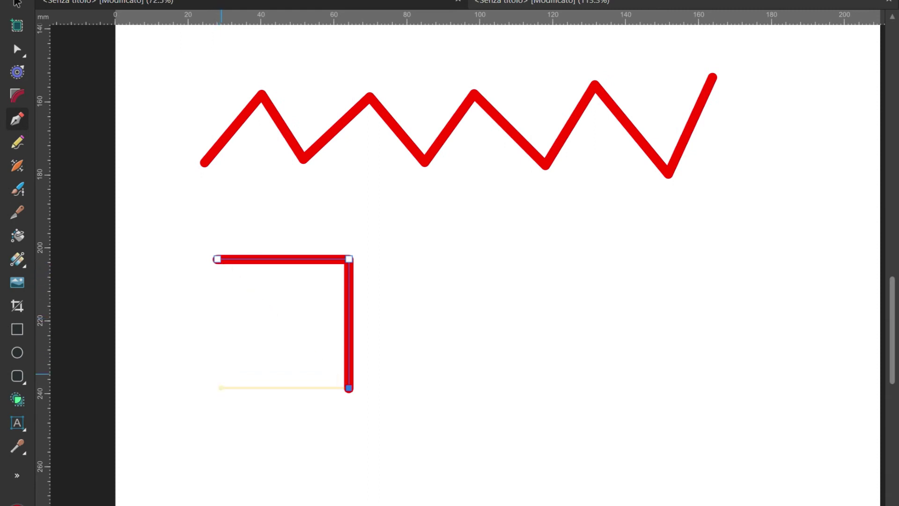
left_click(218, 387)
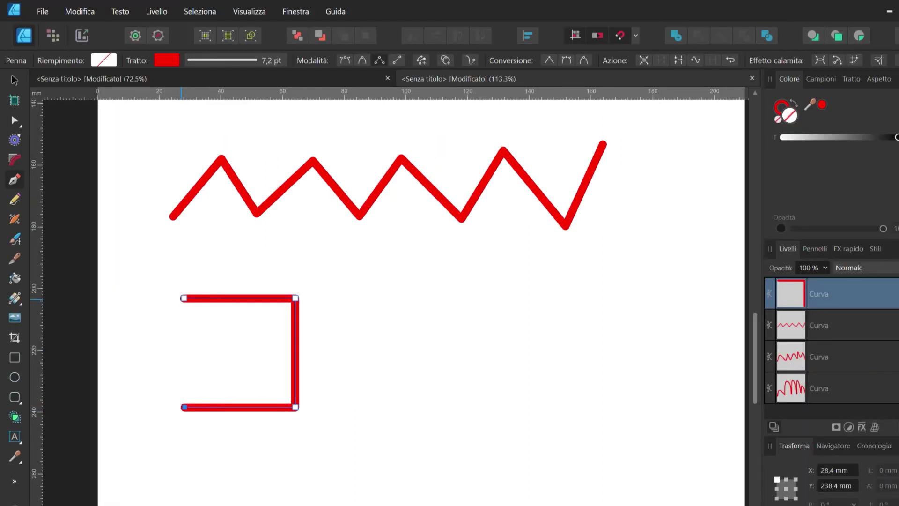
left_click(183, 298)
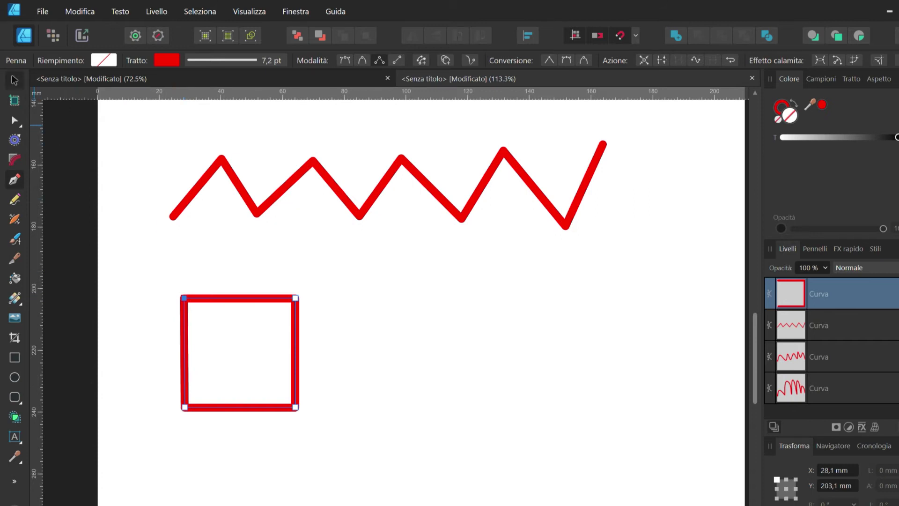
left_click(14, 80)
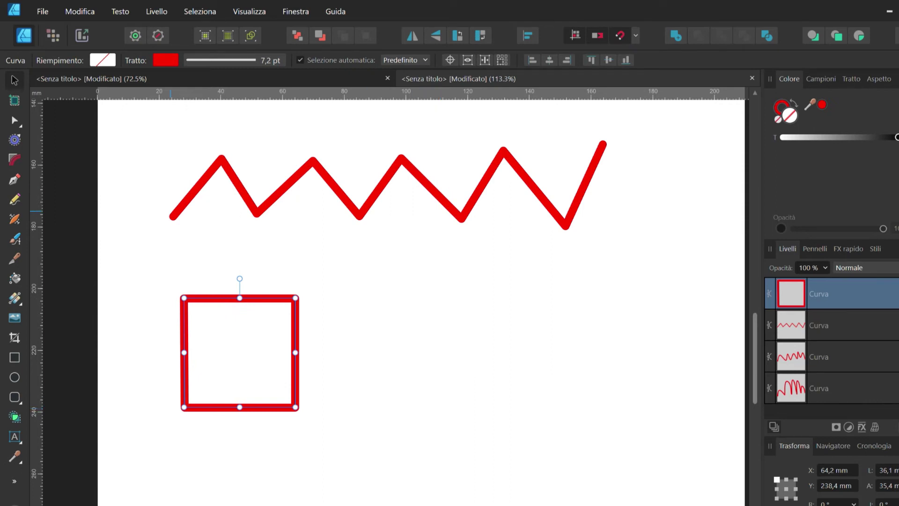
key("p")
left_click(397, 60)
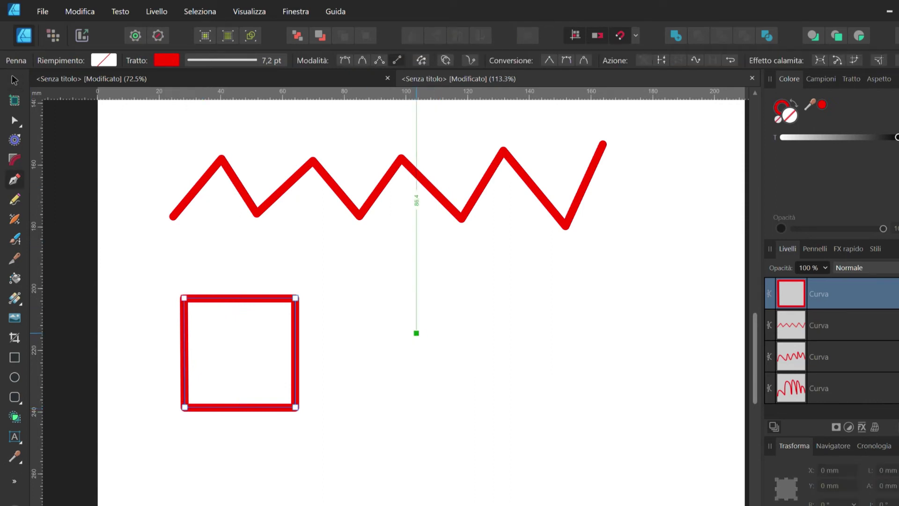
Drag five vertical red lines in a row right of the square, then deselect.
scroll(416, 333, "down", 1)
left_click_drag(372, 388, 373, 279)
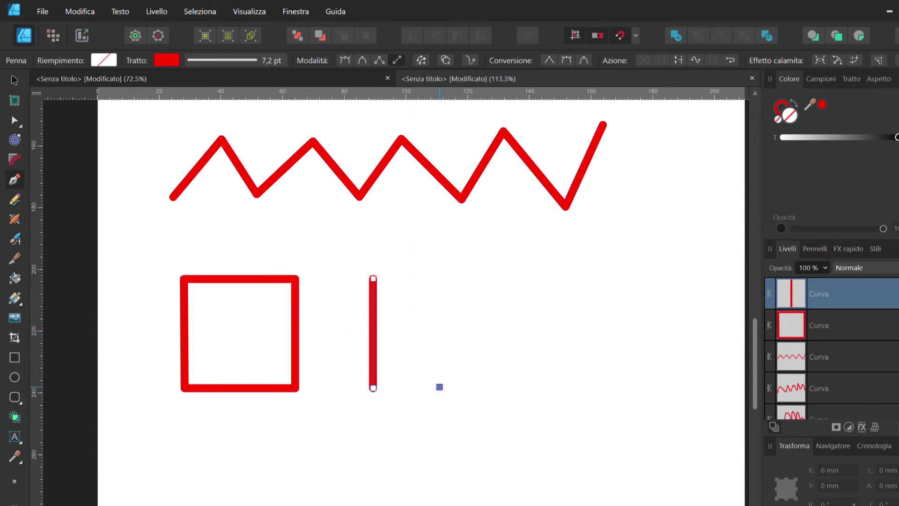
left_click_drag(439, 387, 439, 278)
left_click_drag(501, 382, 501, 278)
left_click_drag(557, 382, 557, 279)
left_click_drag(615, 386, 615, 272)
key("v")
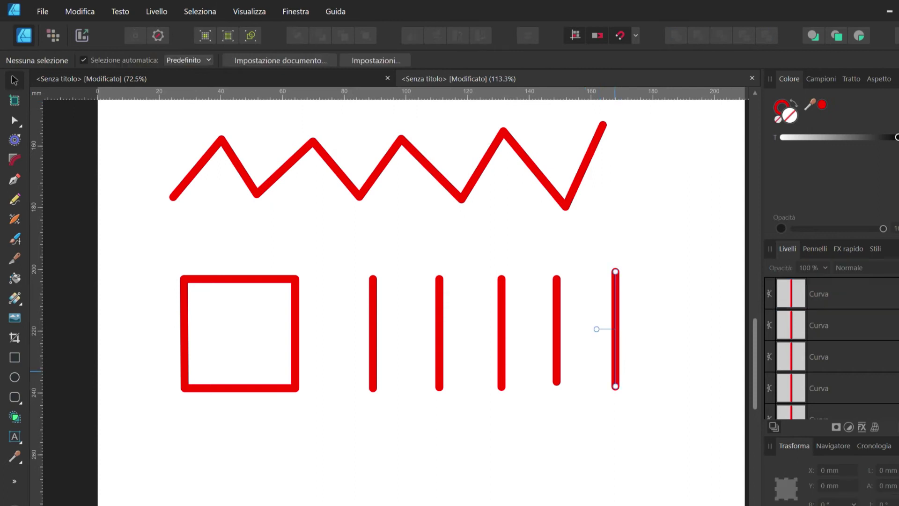
scroll(393, 300, "down", 1)
scroll(393, 300, "down", 2)
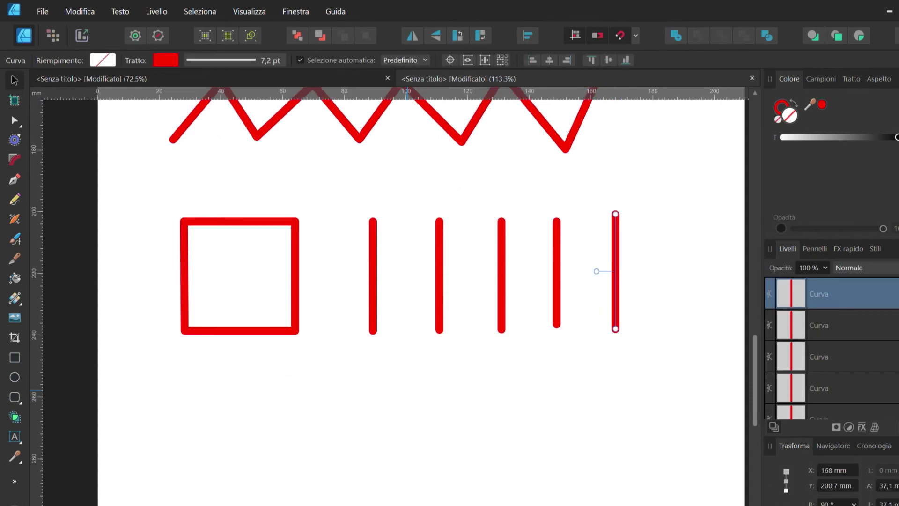
scroll(393, 300, "up", 2)
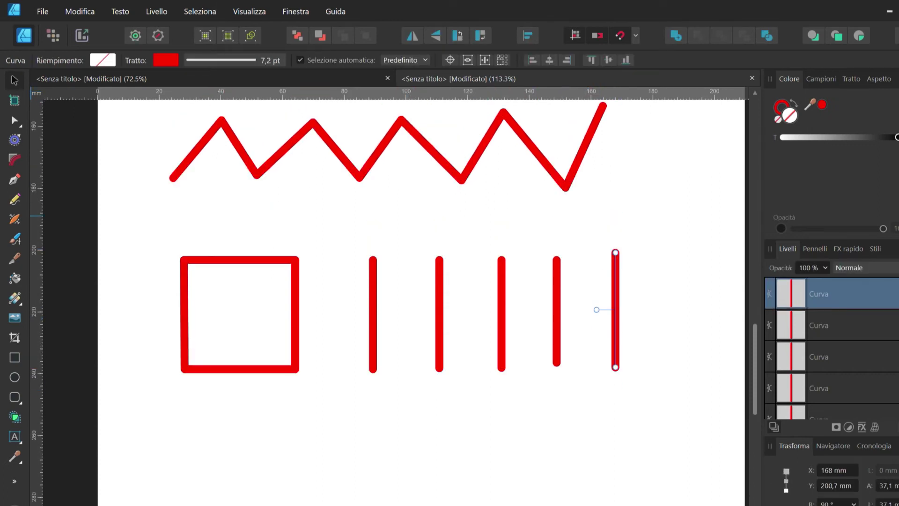
Draw two parallel diagonal red lines with the Pen tool.
key("p")
scroll(394, 300, "down", 3)
left_click(158, 431)
left_click(209, 380)
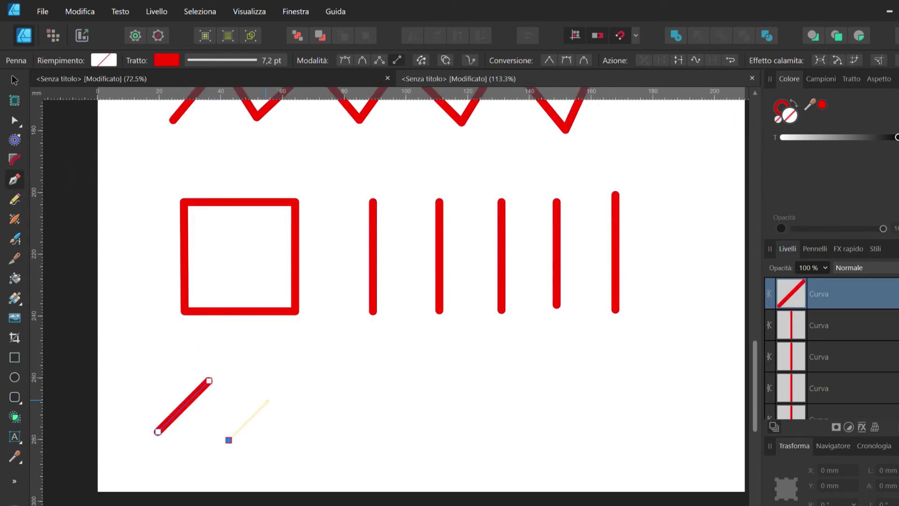
left_click_drag(228, 440, 274, 395)
key("v")
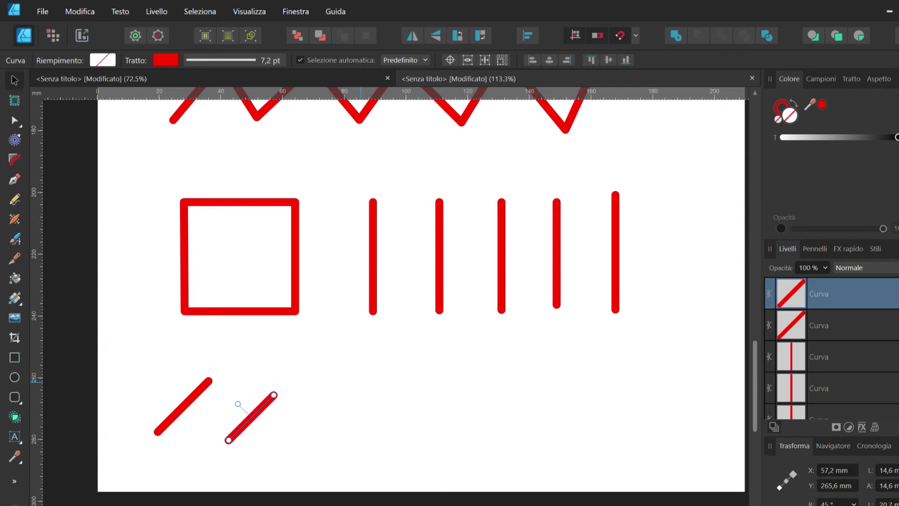
Draw three horizontal red lines stacked beside the diagonals.
key("p")
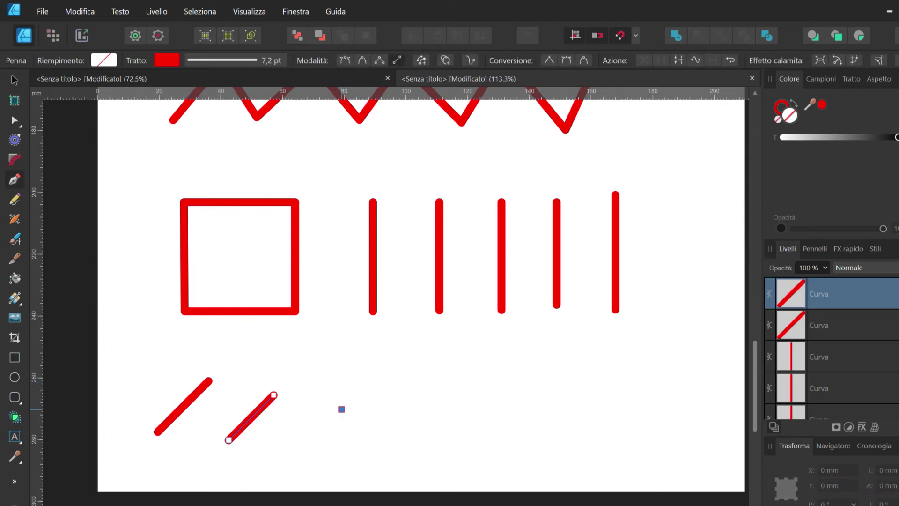
left_click(338, 409)
left_click(421, 410)
left_click(423, 376)
left_click(338, 437)
left_click(424, 437)
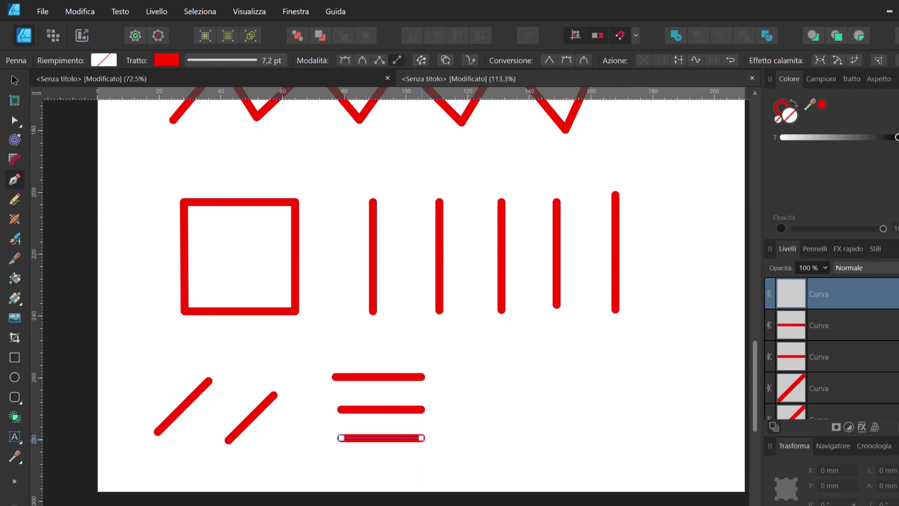
scroll(423, 437, "down", 2)
scroll(447, 328, "up", 3)
key("v")
scroll(388, 290, "up", 3)
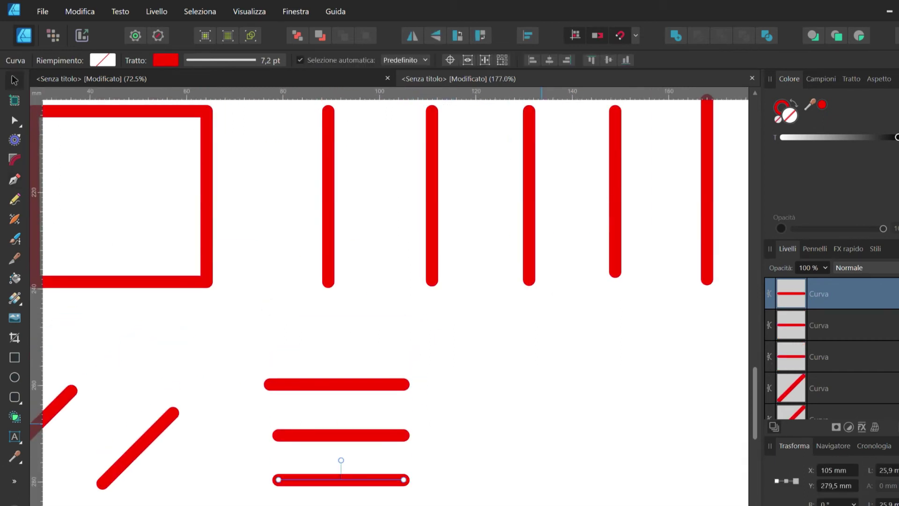
Select the top horizontal line and rotate it using the floating Transform rotation field.
key("alt+[")
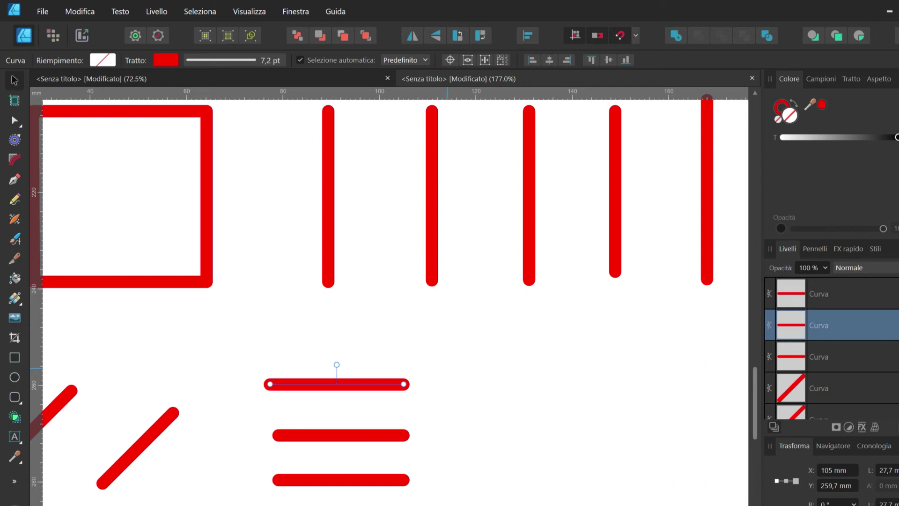
mouse_move(794, 445)
left_mouse_down()
mouse_move(647, 204)
mouse_move(648, 183)
left_mouse_up()
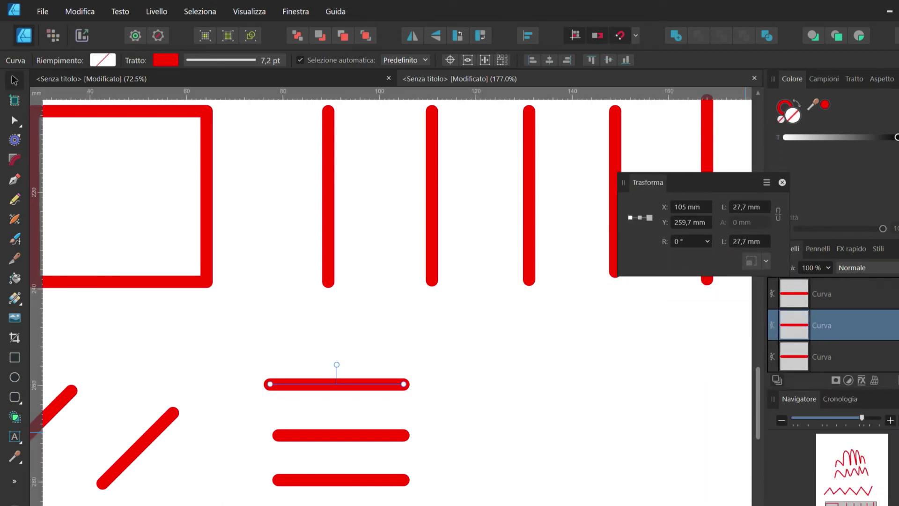
scroll(389, 291, "down", 4)
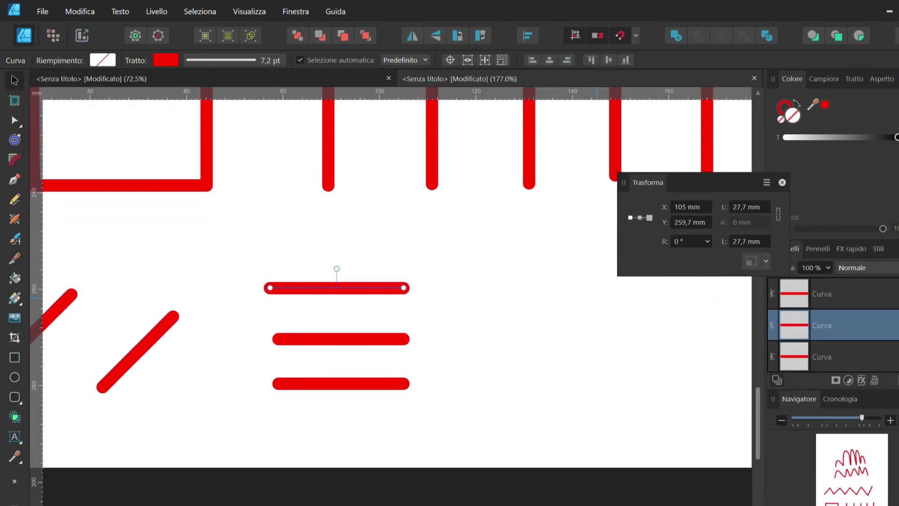
scroll(459, 341, "up", 2, "ctrl")
key("Tab")
key("Tab")
left_click_drag(708, 256, 668, 256)
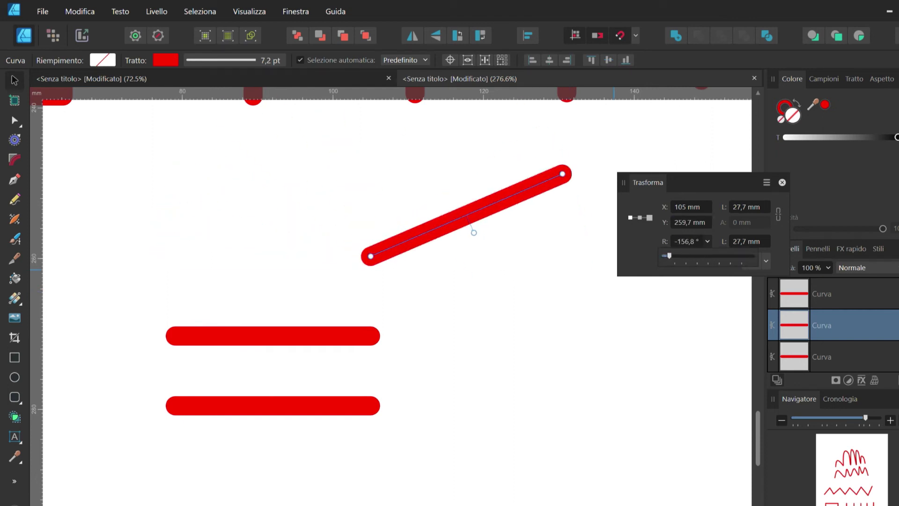
key("Tab")
key("Tab")
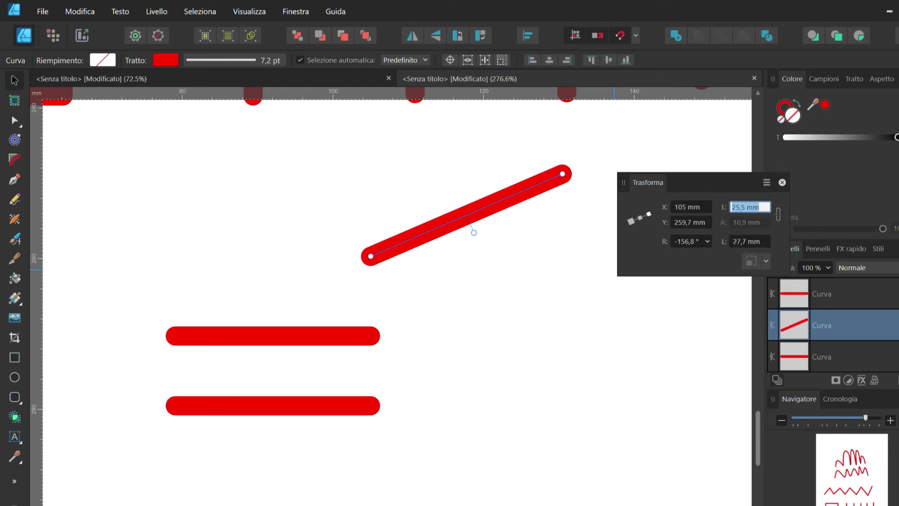
left_click(707, 241)
left_click_drag(707, 255, 729, 255)
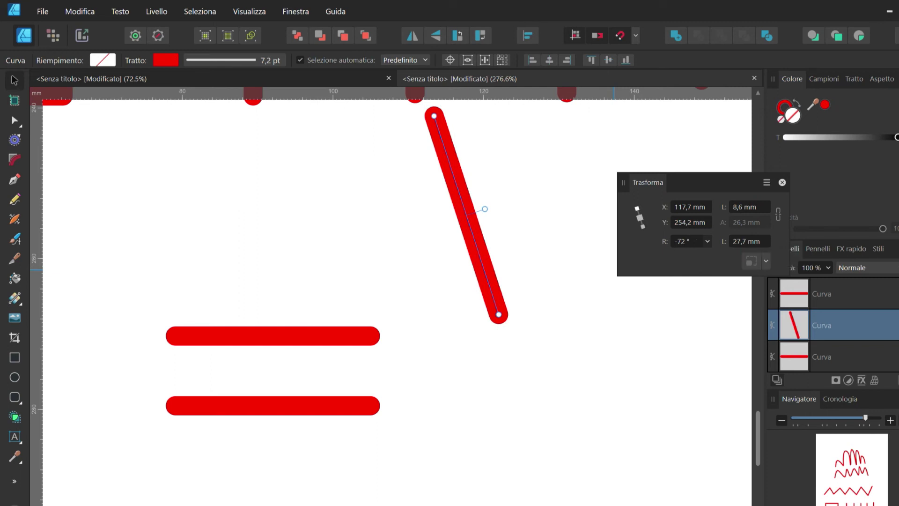
Fine-tune the top line's tilt to about -11.6°, then deselect and fit the page.
scroll(449, 253, "down", 2)
scroll(574, 186, "up", 2)
scroll(574, 186, "up", 1)
left_click(707, 242)
mouse_move(708, 255)
left_mouse_down()
mouse_move(723, 256)
mouse_move(706, 255)
left_mouse_up()
left_click(707, 241)
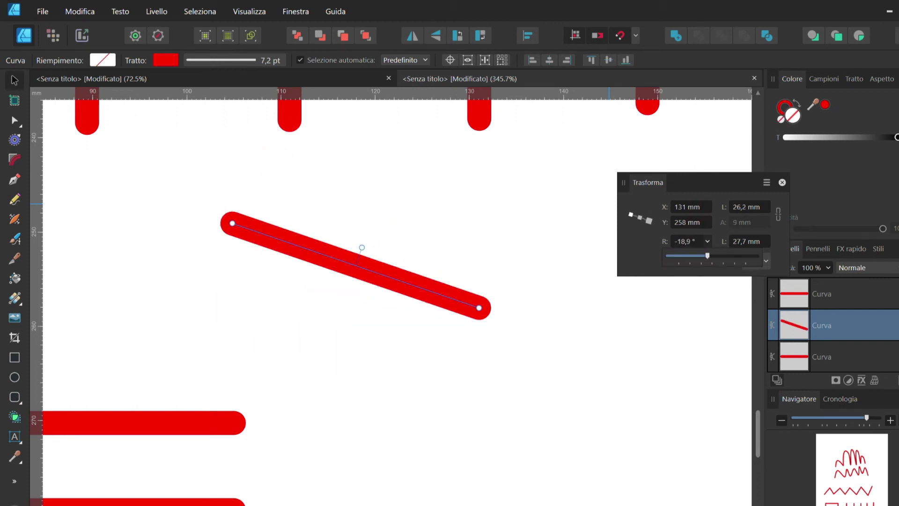
key("ctrl+d")
left_click(782, 182)
key("ctrl+0")
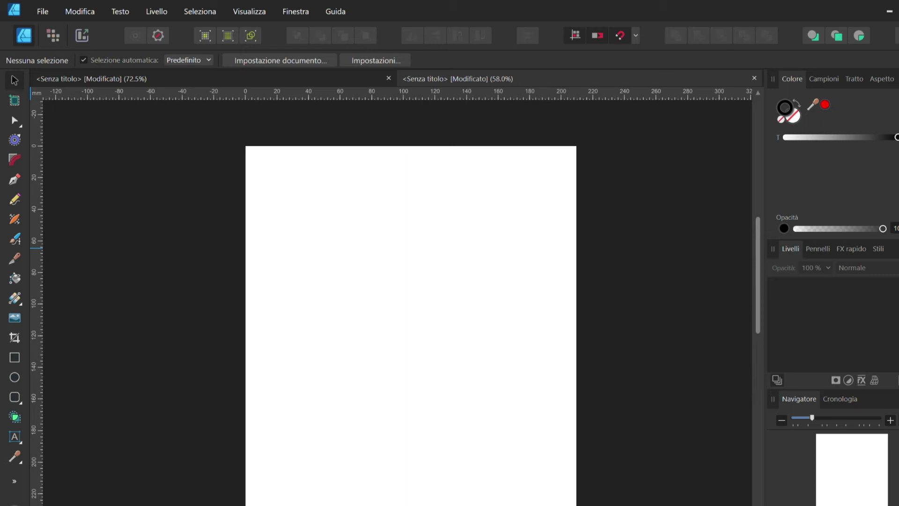
Switch to the Pen tool, ready to draw black 7.7 pt curves.
key("p")
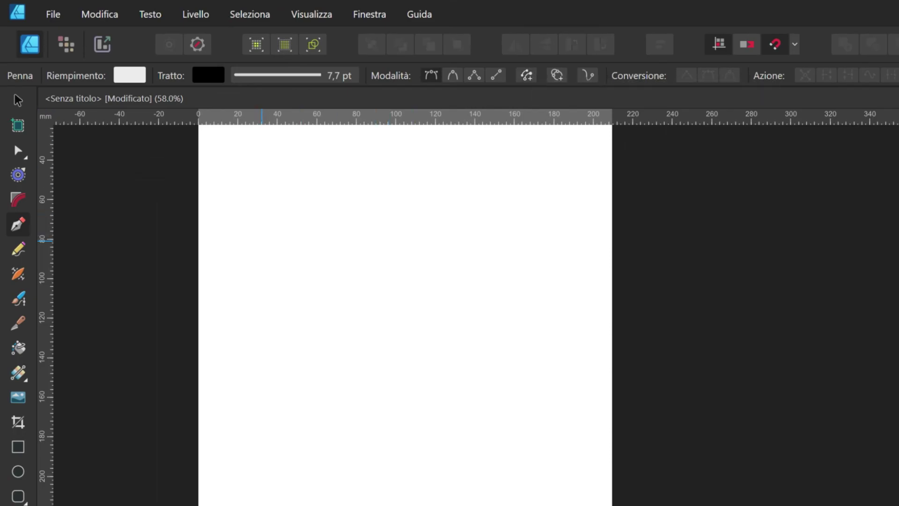
Draw the first black wavy curve across the upper page.
left_click(246, 256)
left_click_drag(288, 218, 309, 233)
mouse_move(370, 259)
left_mouse_down()
mouse_move(393, 239)
mouse_move(490, 235)
mouse_move(541, 272)
left_mouse_up()
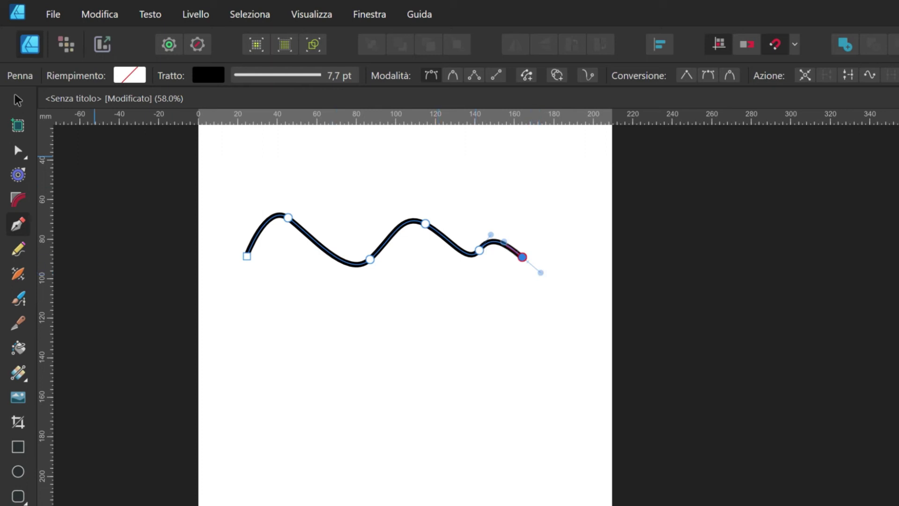
key("Escape")
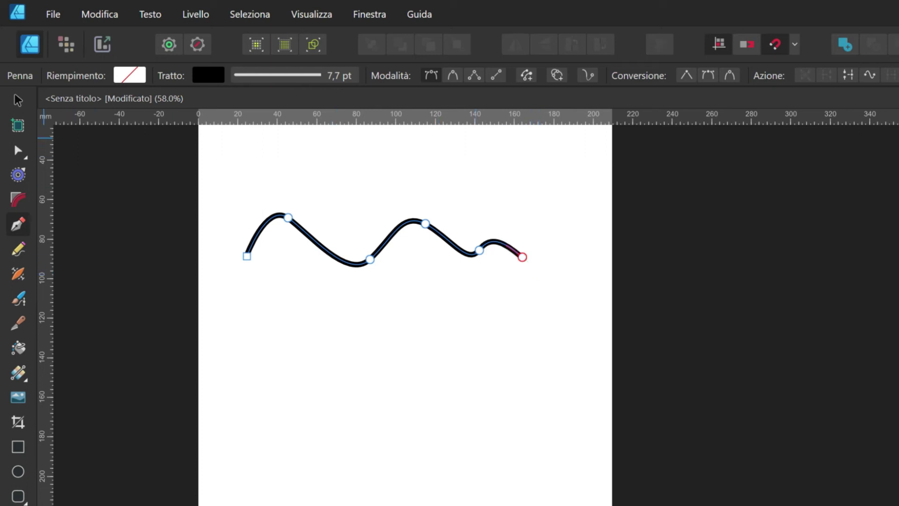
key("v")
key("p")
Draw a second wavy curve below the first and briefly select both waves.
left_click(239, 350)
left_click_drag(265, 324, 281, 329)
mouse_move(335, 335)
left_mouse_down()
mouse_move(344, 320)
mouse_move(409, 335)
left_mouse_up()
mouse_move(472, 344)
left_mouse_down()
mouse_move(482, 328)
mouse_move(532, 342)
left_mouse_up()
key("Escape")
key("v")
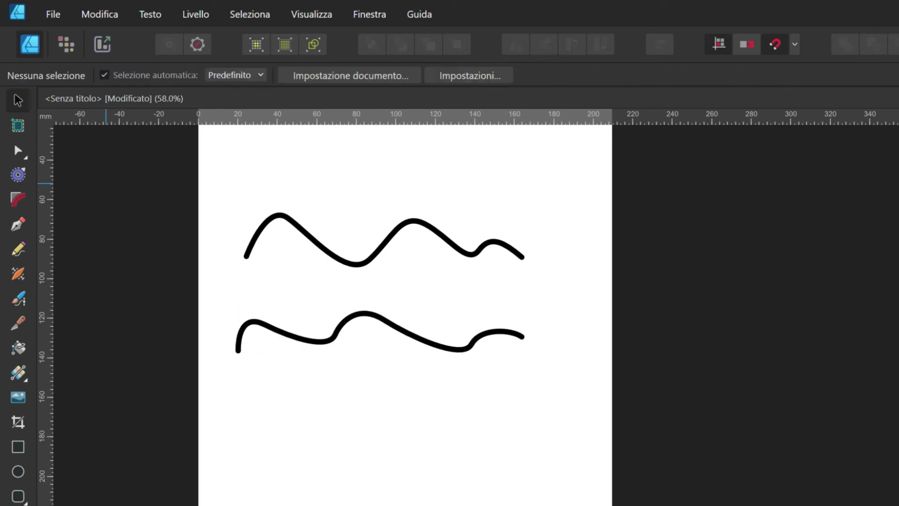
key("ctrl+a")
key("a")
key("ctrl+a")
key("p")
Draw a third wavy curve lower on the page.
left_click(238, 386)
mouse_move(284, 386)
left_mouse_down()
mouse_move(298, 361)
mouse_move(349, 382)
left_mouse_up()
mouse_move(391, 390)
left_mouse_down()
mouse_move(412, 377)
mouse_move(461, 391)
left_mouse_up()
left_click_drag(501, 388, 533, 361)
left_click(560, 377)
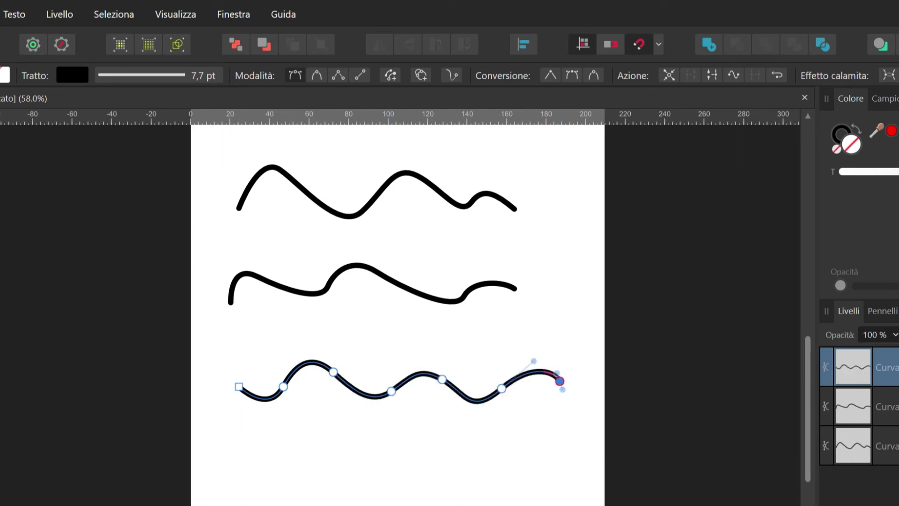
key("v")
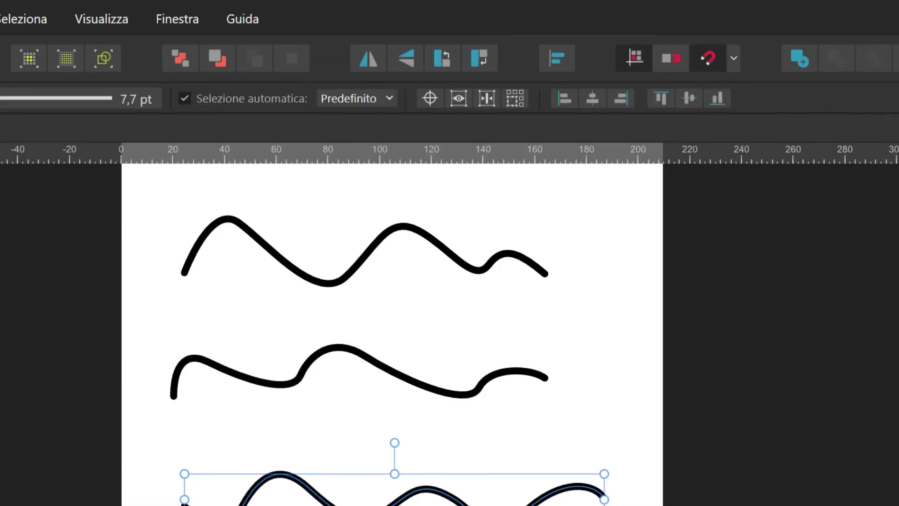
Draw a fourth wavy curve, then marquee-select all four curves.
key("p")
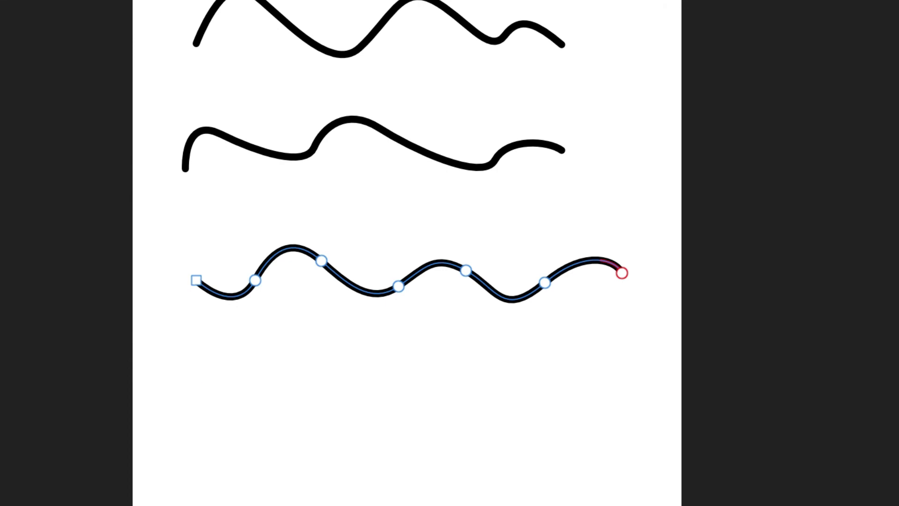
left_click(196, 376)
mouse_move(253, 368)
left_mouse_down()
mouse_move(265, 356)
mouse_move(320, 378)
mouse_move(321, 391)
left_mouse_up()
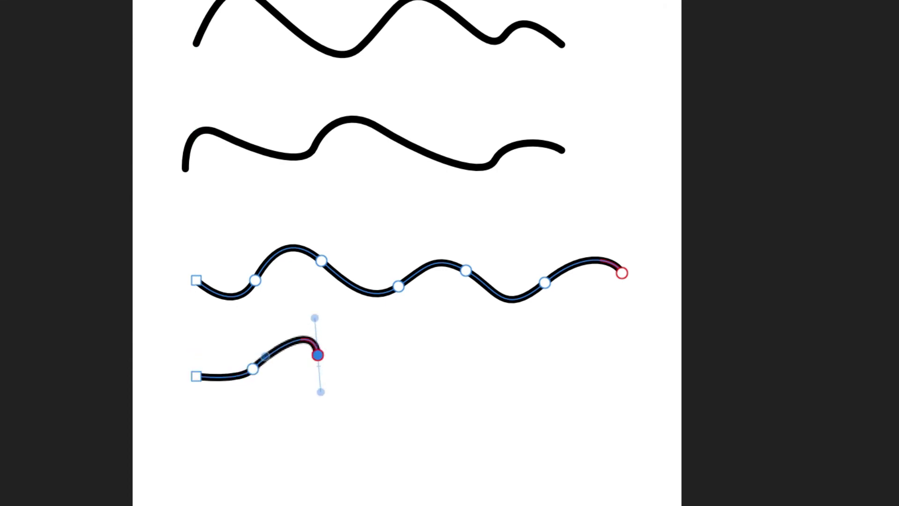
mouse_move(409, 355)
left_mouse_down()
mouse_move(422, 341)
mouse_move(477, 360)
left_mouse_up()
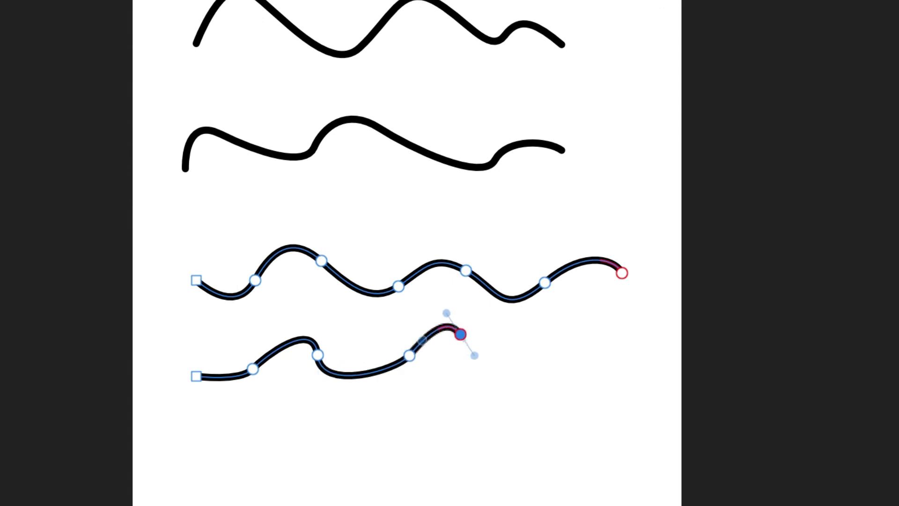
left_click_drag(551, 348, 564, 335)
left_click_drag(622, 335, 627, 360)
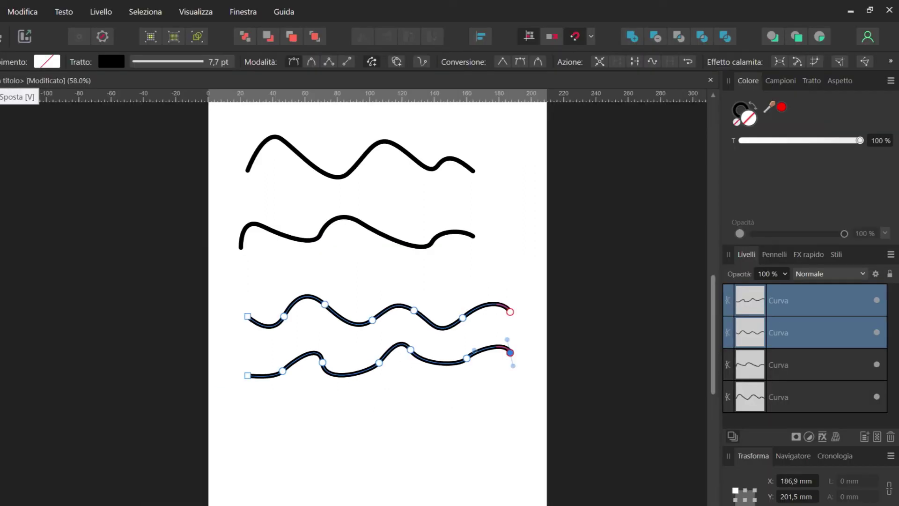
key("v")
key("ctrl+d")
left_click_drag(225, 117, 531, 455)
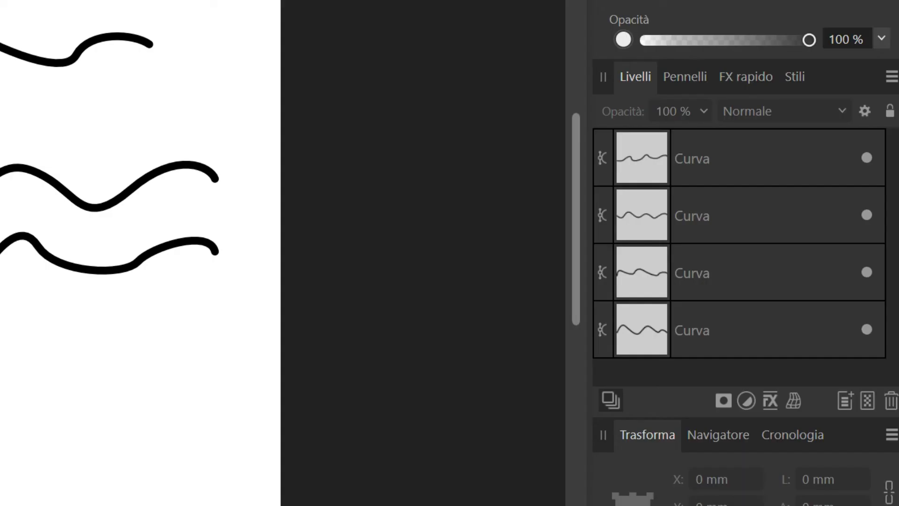
left_click_drag(253, 430, 253, 431)
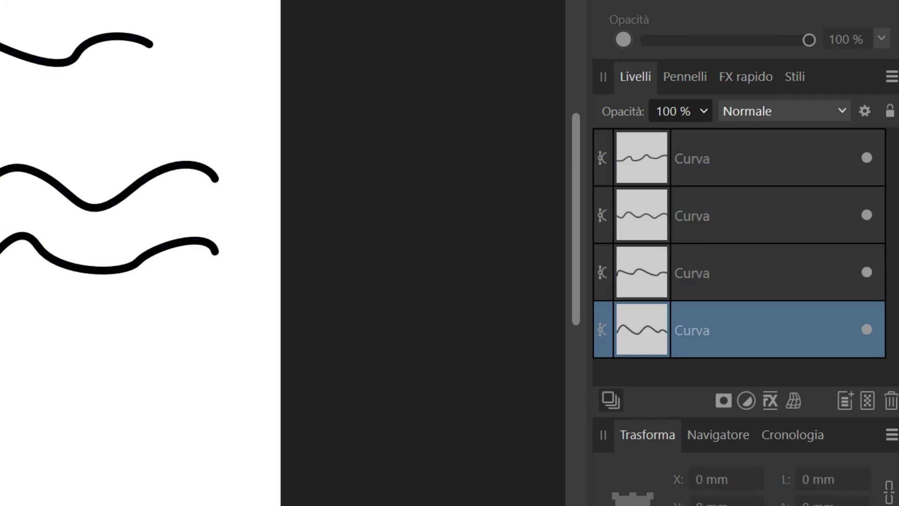
Select the curve layers and float the Layers panel, enlarged to show all curves.
left_click(749, 272, "shift")
left_click(750, 215, "shift")
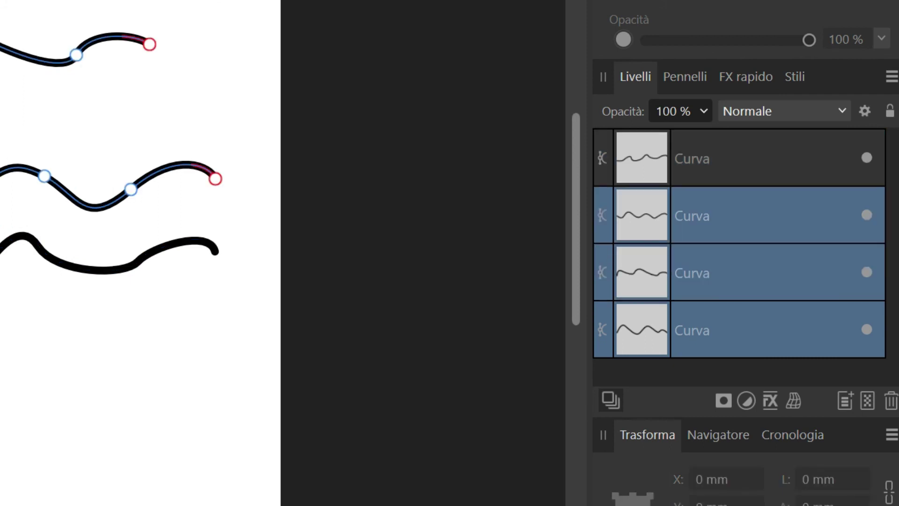
left_click(749, 158, "shift")
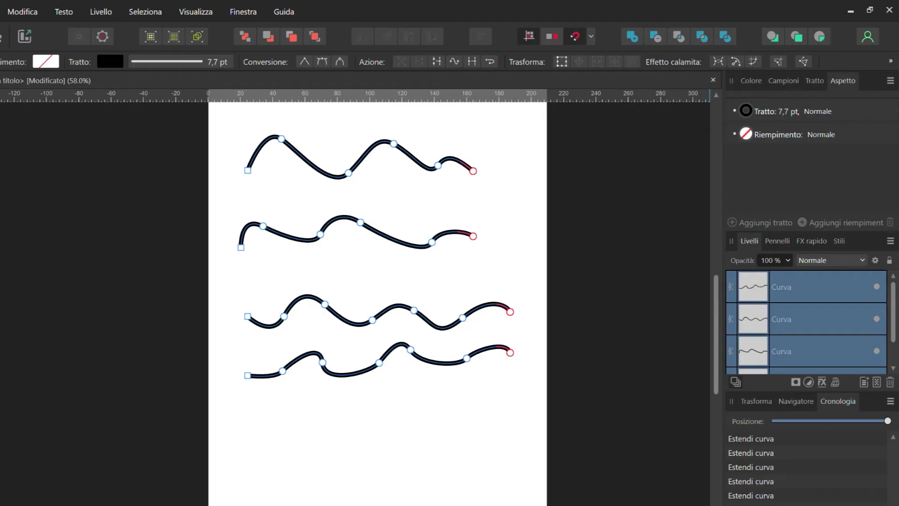
left_click_drag(749, 240, 537, 169)
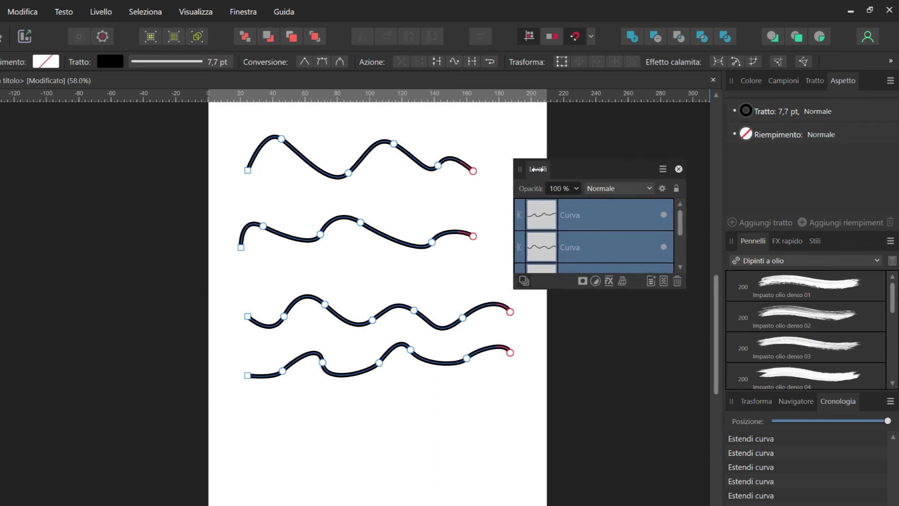
left_click_drag(573, 289, 574, 458)
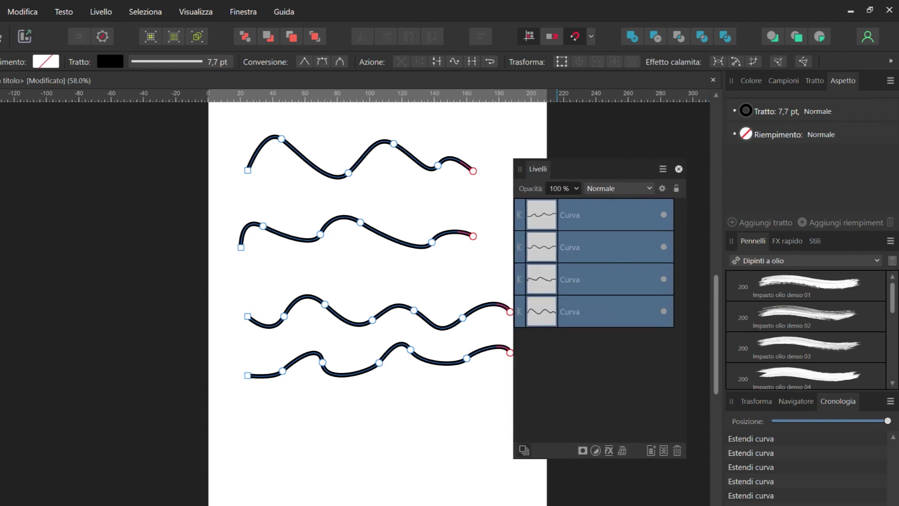
Dock the Layers panel in the right column and select all four curves.
scroll(480, 281, "right", 4)
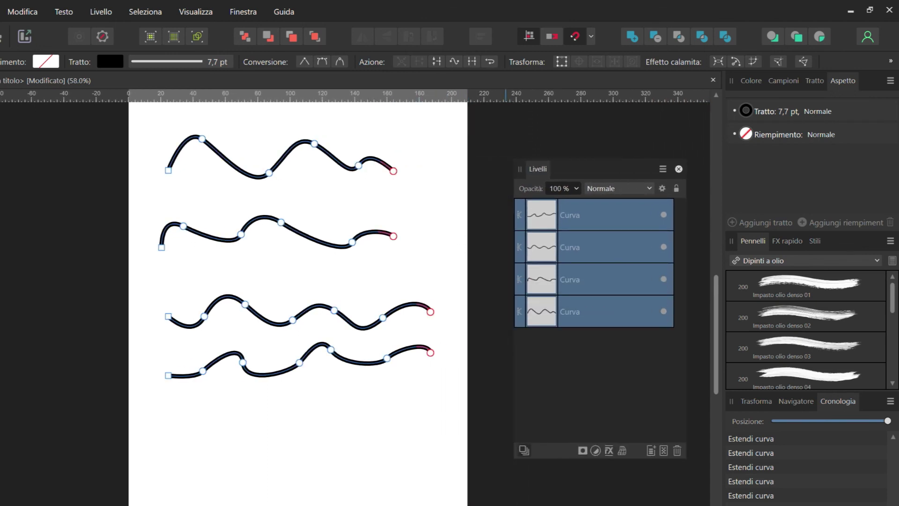
left_click(608, 215)
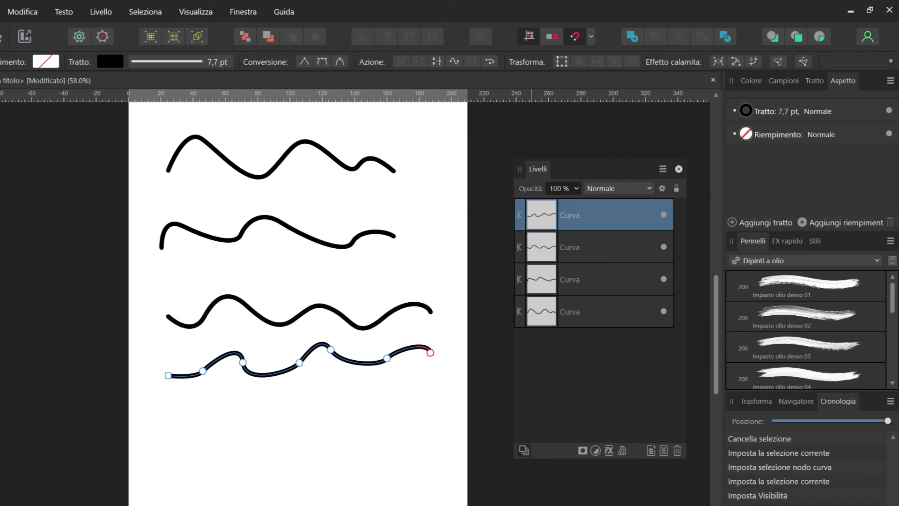
left_click_drag(539, 168, 735, 145)
key("ctrl+a")
key("v")
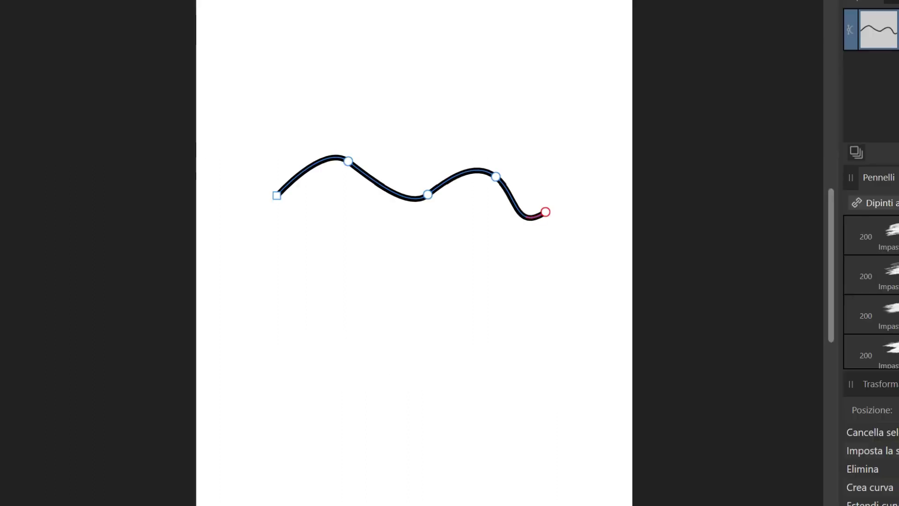
Add a lower return stroke of four nodes joined to the curve's start, then close Layers.
left_click_drag(538, 246, 518, 275)
left_click(479, 258)
left_click(395, 250)
left_click(330, 238)
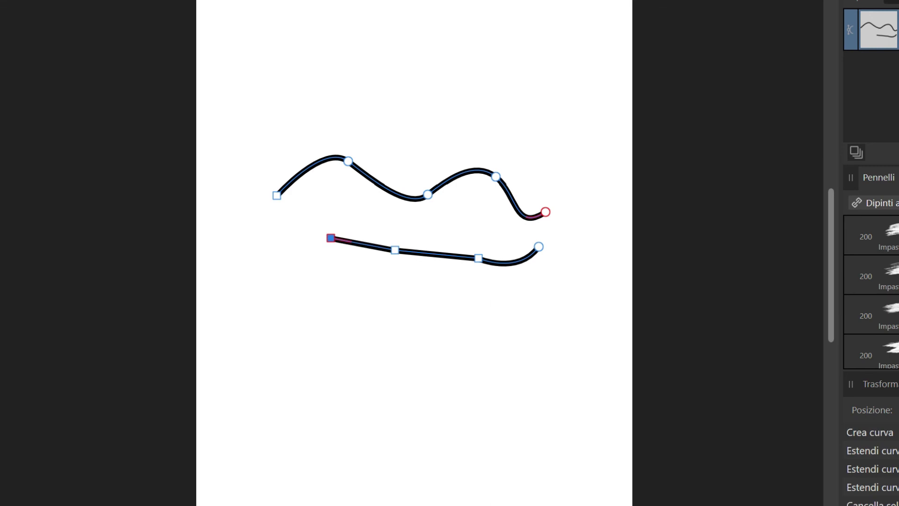
left_click(277, 195)
key("Return")
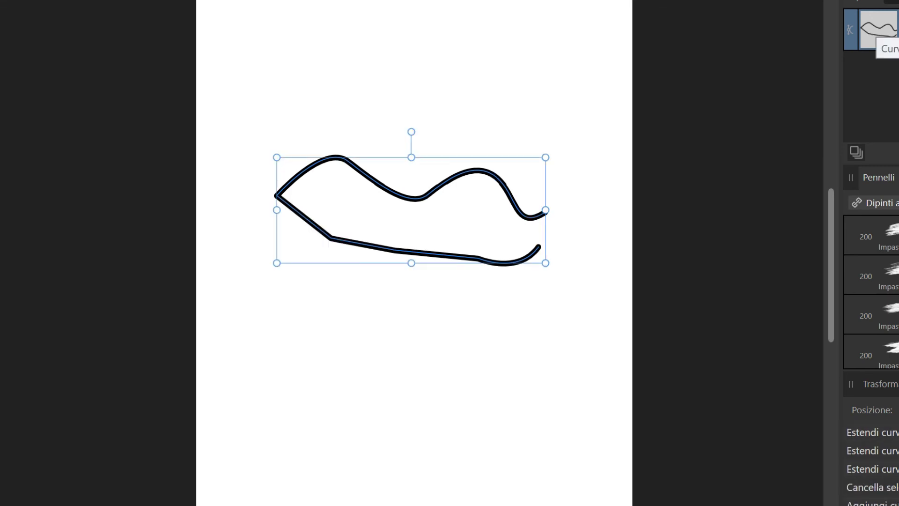
left_click_drag(730, 27, 633, 84)
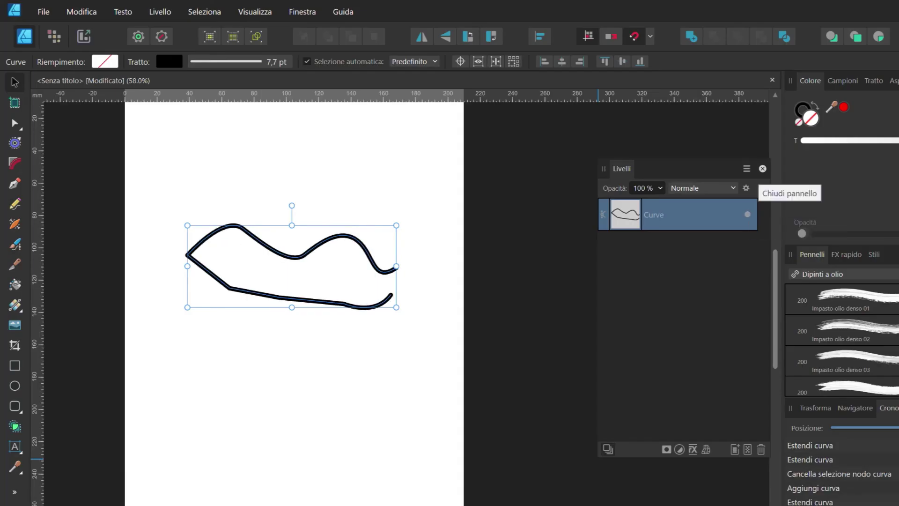
left_click(762, 168)
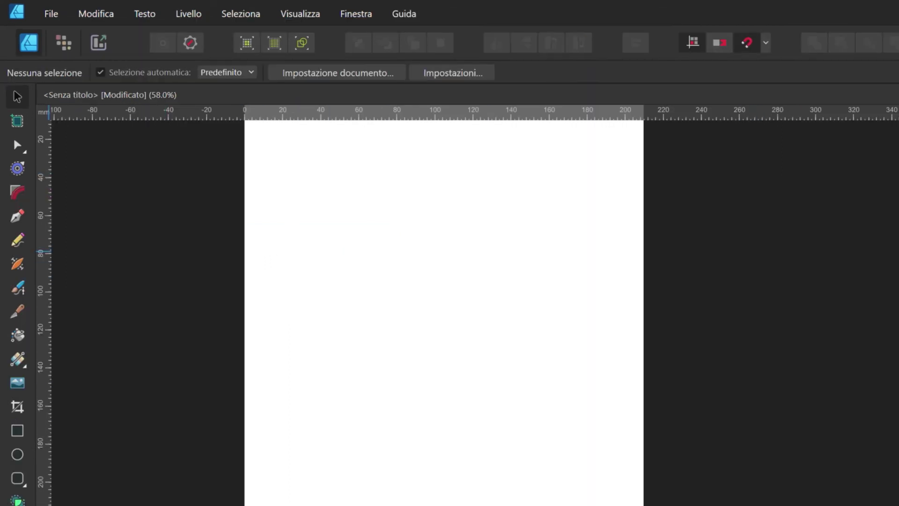
Set the Pen tool to node-by-node drawing with Rubber Band preview enabled.
left_click(17, 240)
left_click(17, 216)
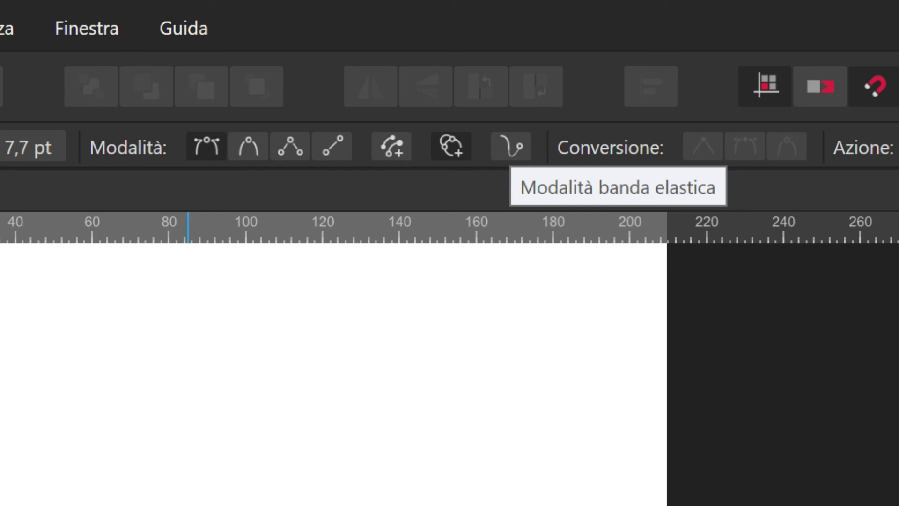
left_click(510, 146)
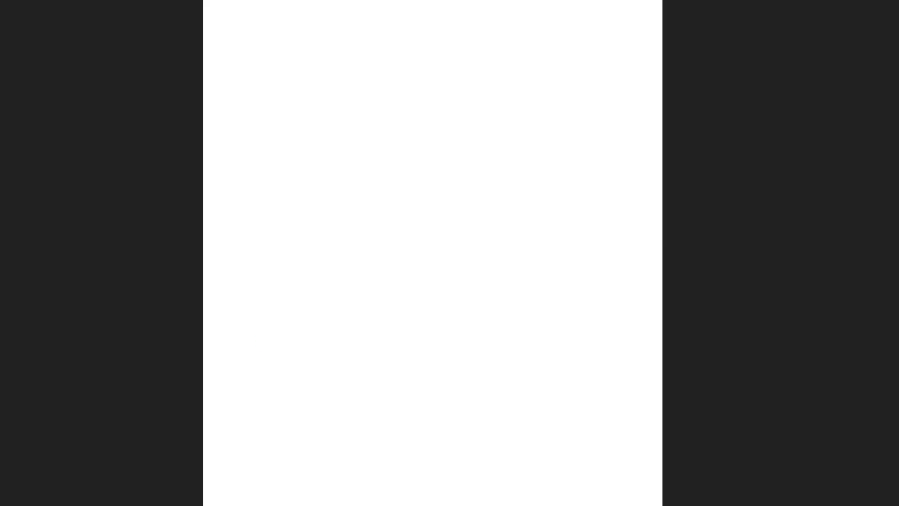
Draw a large looping curve of smooth nodes and close it on its start point.
left_click(262, 181)
left_click_drag(333, 121, 408, 158)
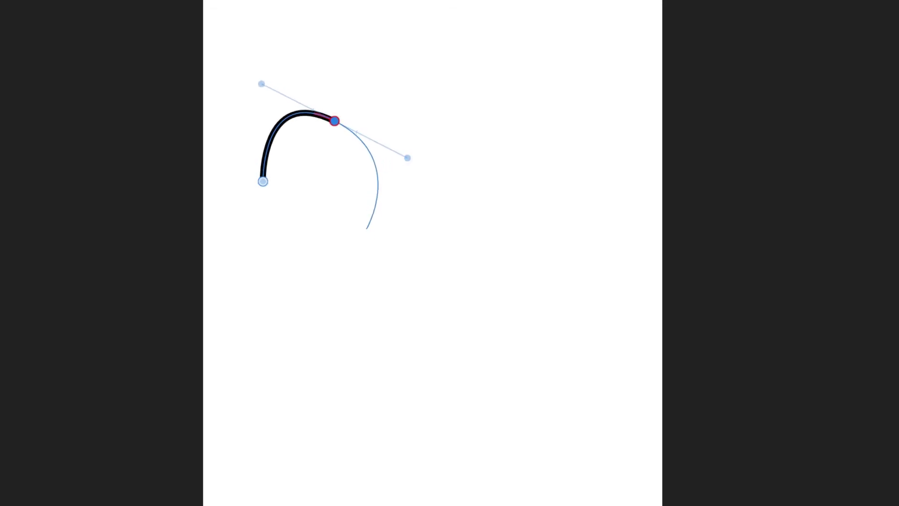
left_click(370, 247)
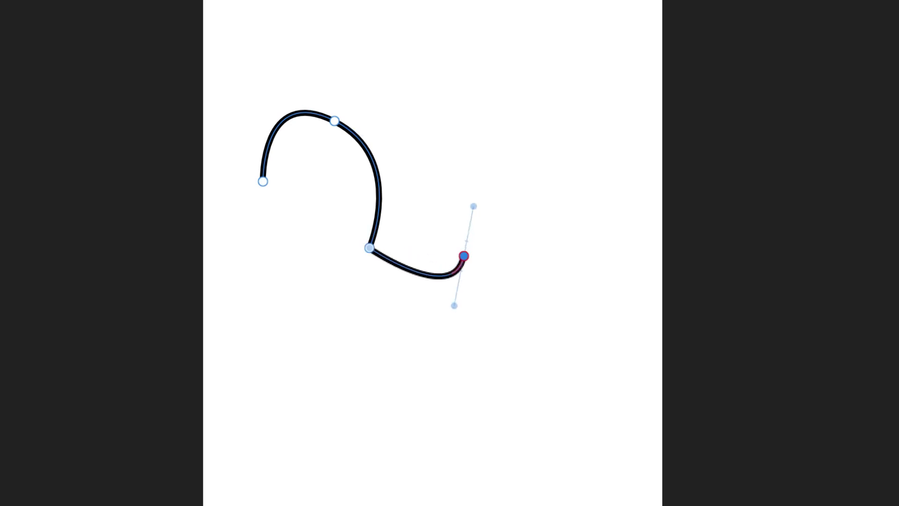
left_click_drag(464, 255, 467, 160)
left_click_drag(441, 104, 499, 73)
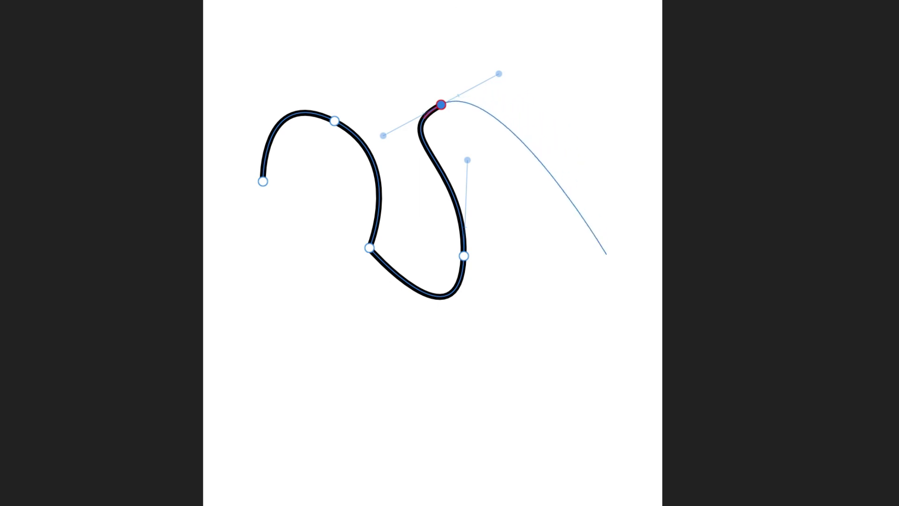
left_click_drag(581, 235, 558, 326)
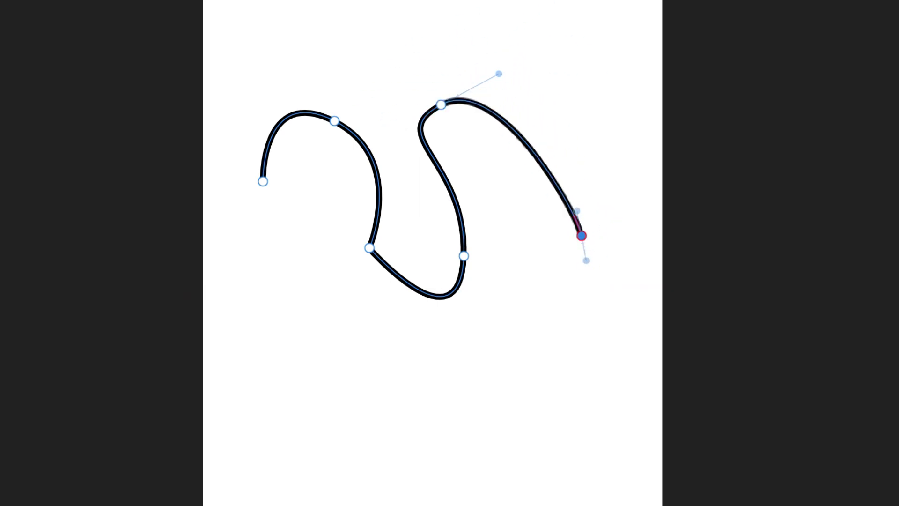
mouse_move(514, 394)
left_mouse_down()
mouse_move(490, 411)
mouse_move(406, 415)
left_mouse_up()
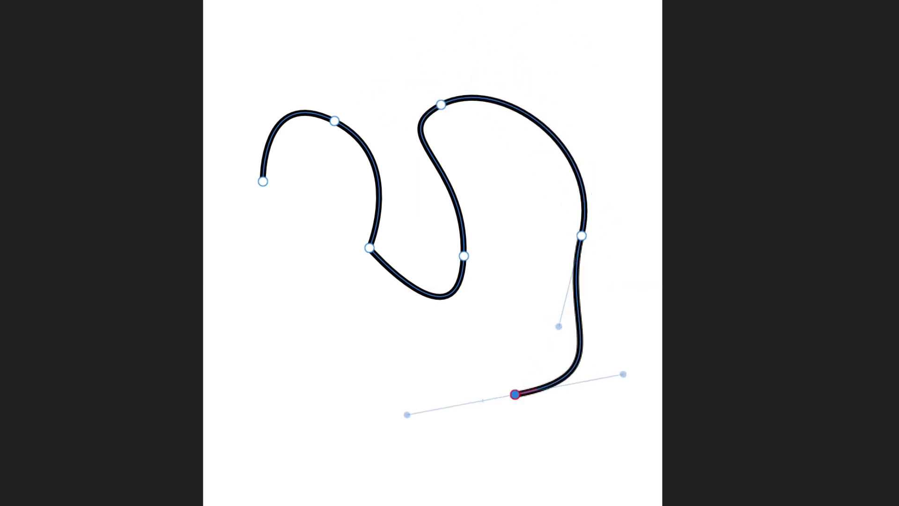
left_click_drag(275, 302, 261, 245)
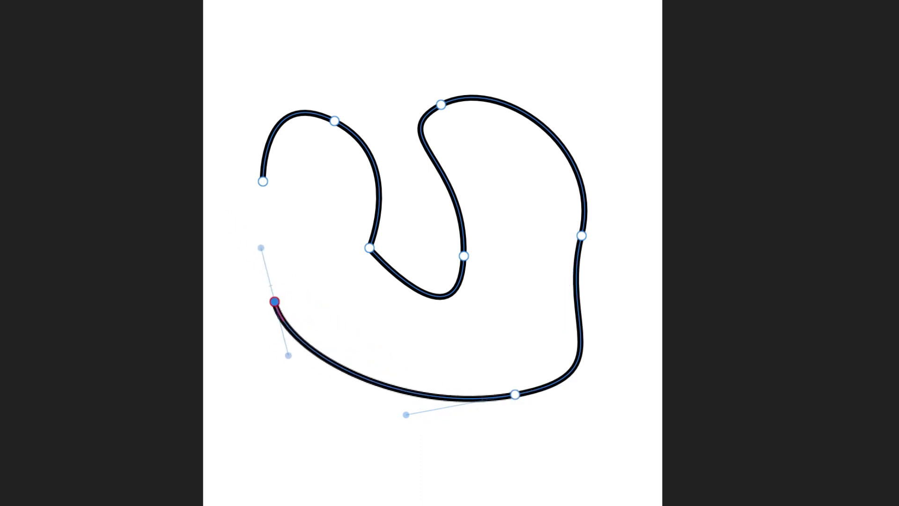
left_click(263, 181)
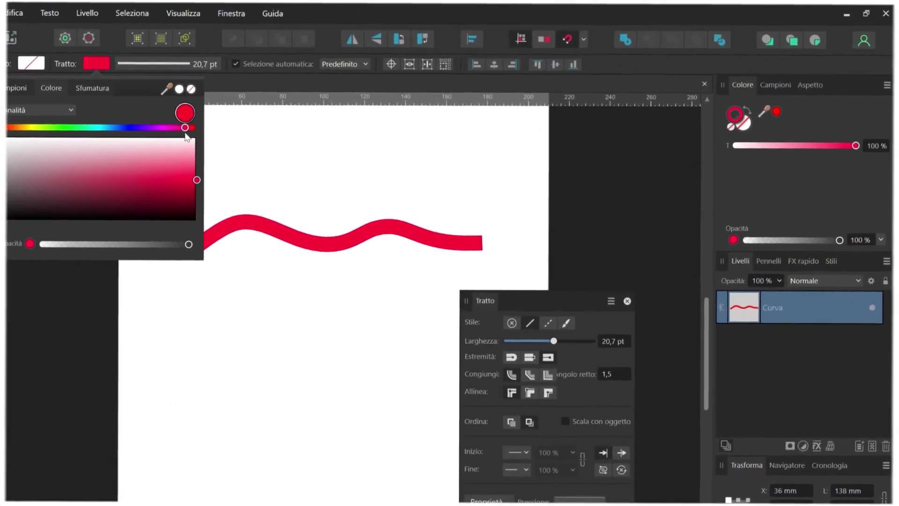
Thicken the pink stroke to 43.5 pt with round caps, trying round and miter joins.
left_click_drag(620, 185, 662, 184)
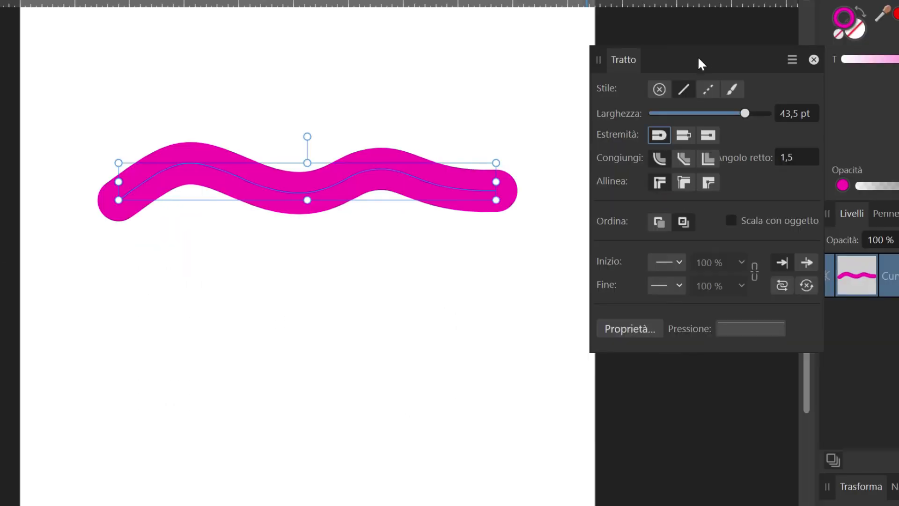
left_click(466, 310)
left_click(464, 192)
left_click(684, 135)
left_click(480, 263)
left_click(437, 185)
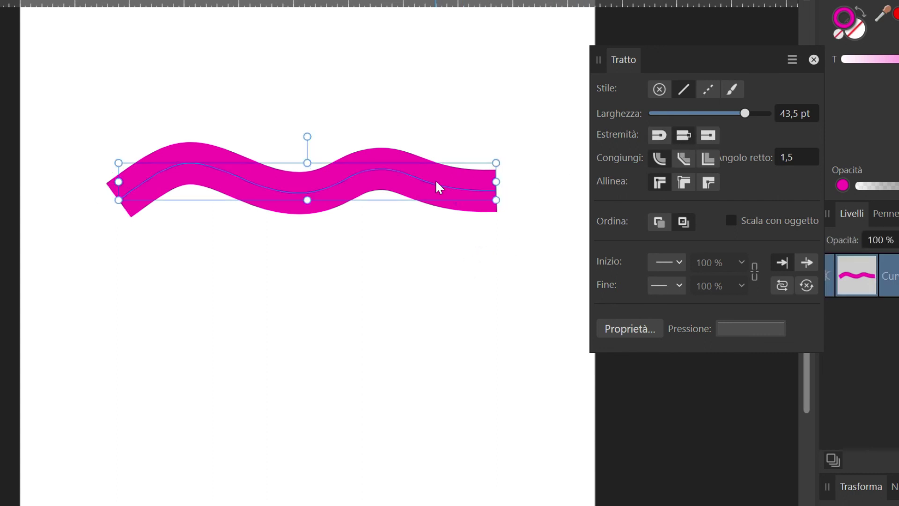
left_click(659, 135)
left_click(683, 159)
left_click(706, 158)
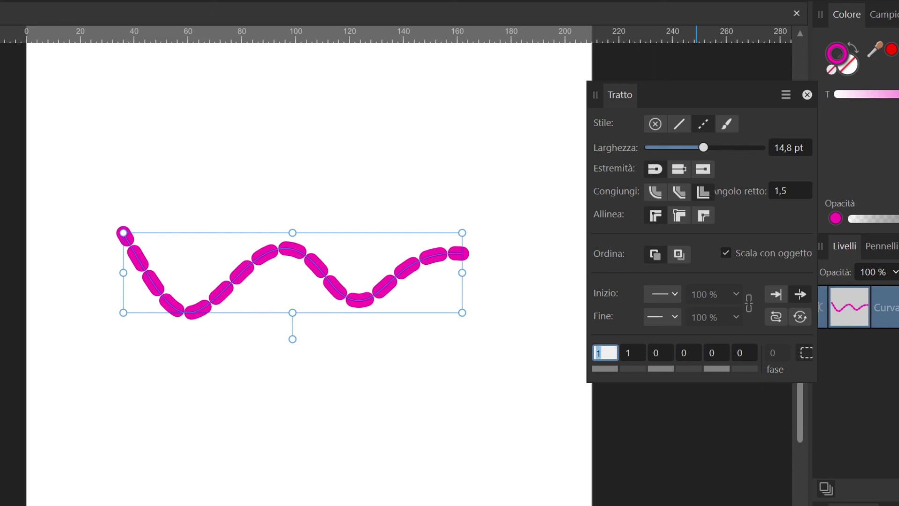
Enter dash lengths 10, 20 and 40 for the stroke's dash pattern.
type("10")
left_click(672, 359)
type("20")
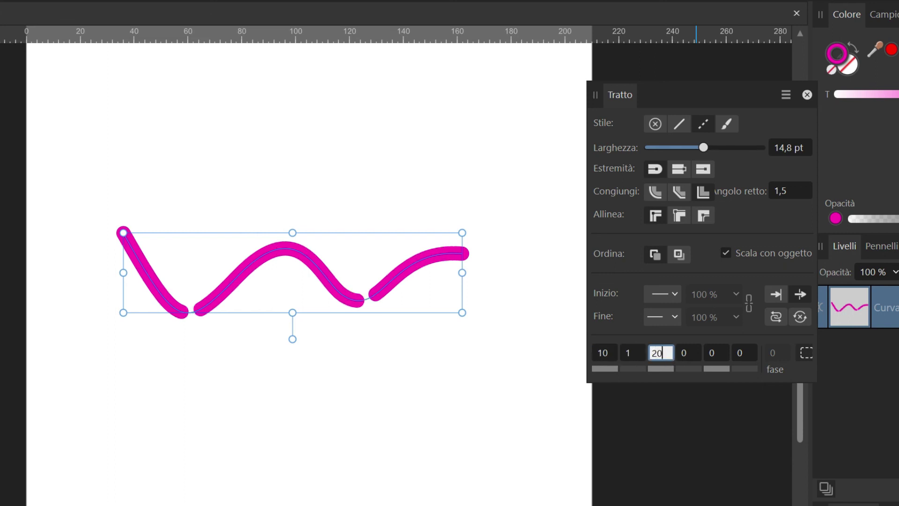
left_click(715, 352)
type("40")
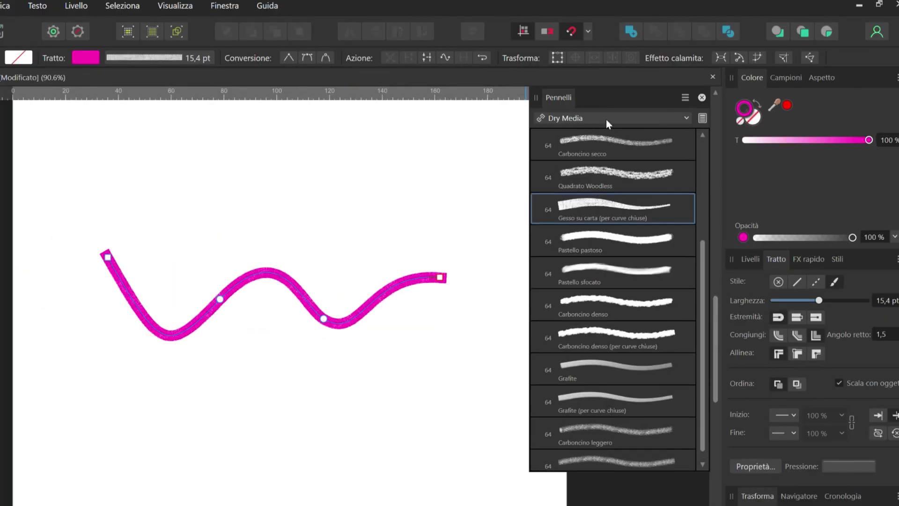
Apply the Incisione pulita 06 brush from the Incisione category to the pink curve.
left_click(606, 121)
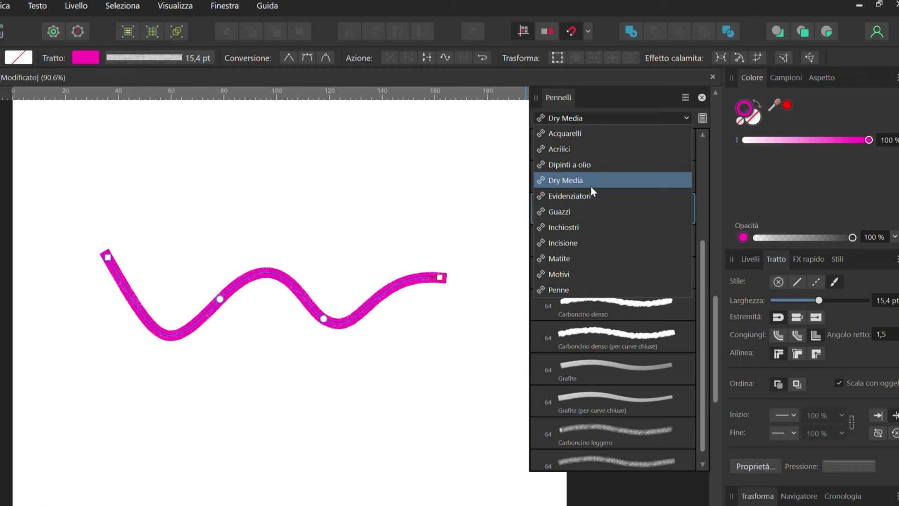
left_click(580, 241)
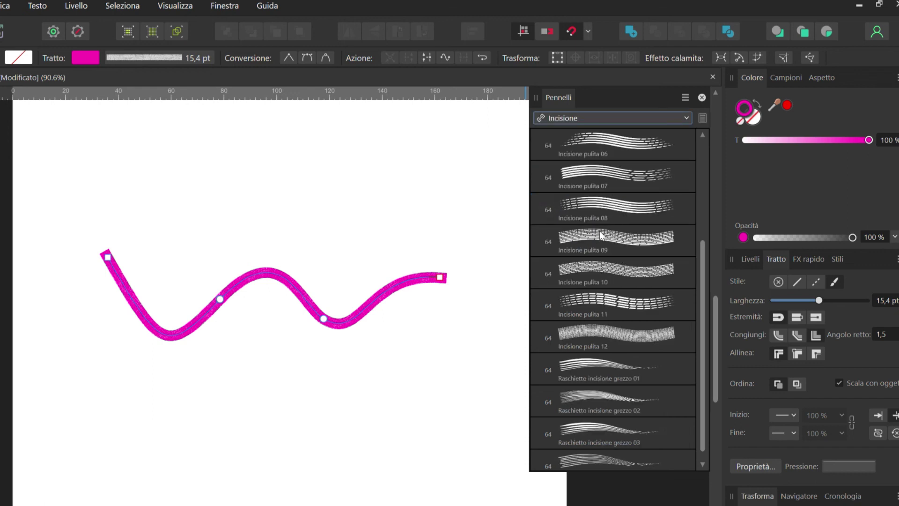
left_click(617, 144)
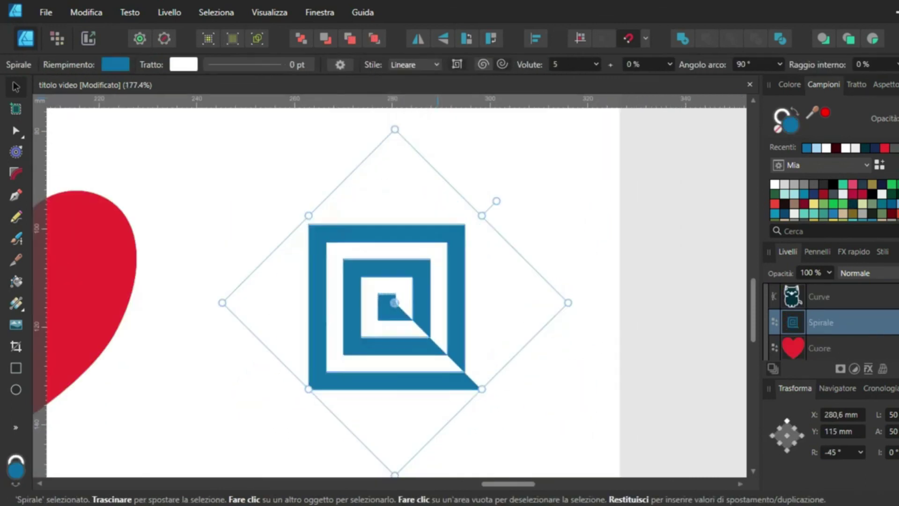
Set the spiral to 11 turns, 100 %, and a 27.5 % inner radius.
left_click(596, 64)
left_click_drag(604, 80, 768, 80)
left_click(670, 64)
left_click(897, 64)
left_click_drag(848, 80, 874, 80)
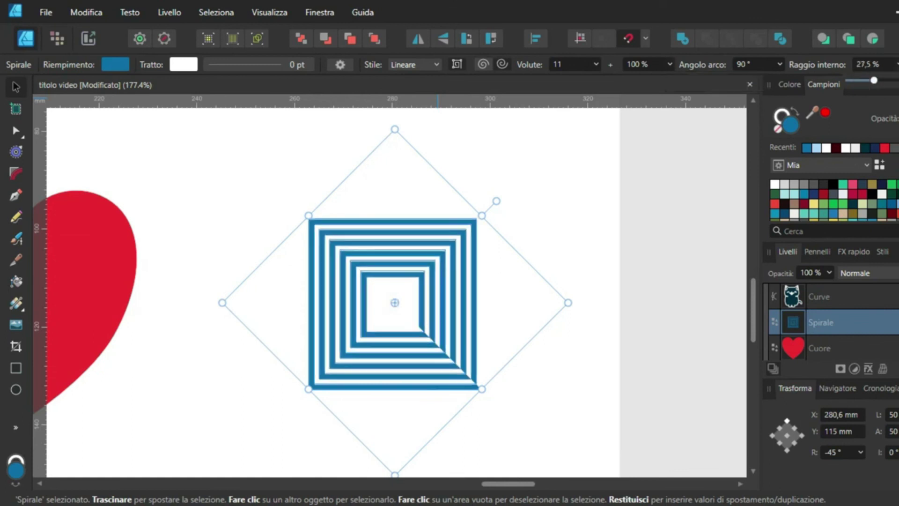
Deselect the spiral and fit both artboards in view.
key("v")
key("ctrl+d")
key("ctrl+0")
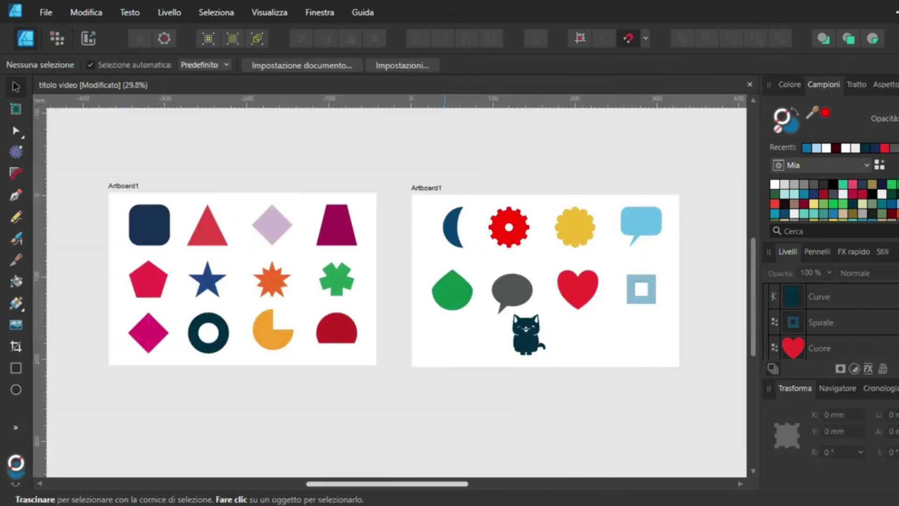